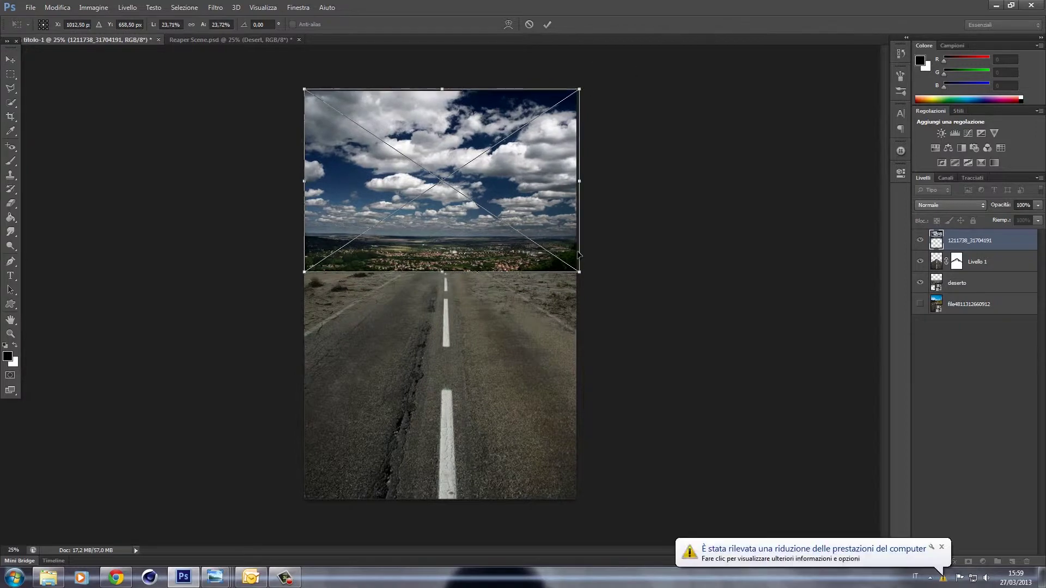
Move the cloudy sky photo layer below the deserto layer and enlarge it slightly to fill the canvas width
left_click_drag(957, 241, 953, 293)
left_click(9, 59)
left_click_drag(587, 276, 596, 285)
key("Return")
Add a Curves adjustment layer above the road layer and enlarge its properties area
left_click(977, 241)
left_click(968, 134)
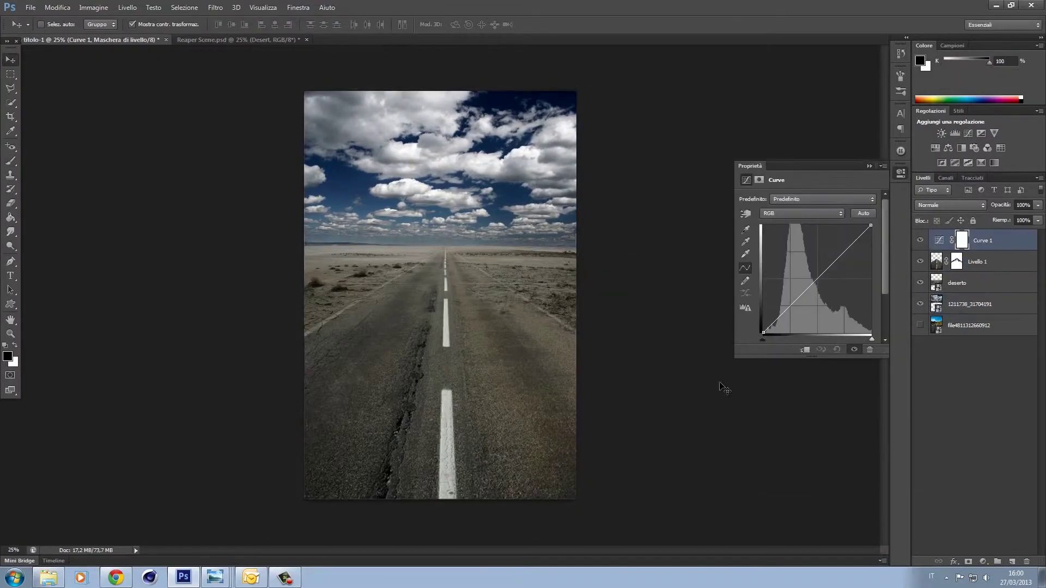
left_click_drag(818, 359, 817, 384)
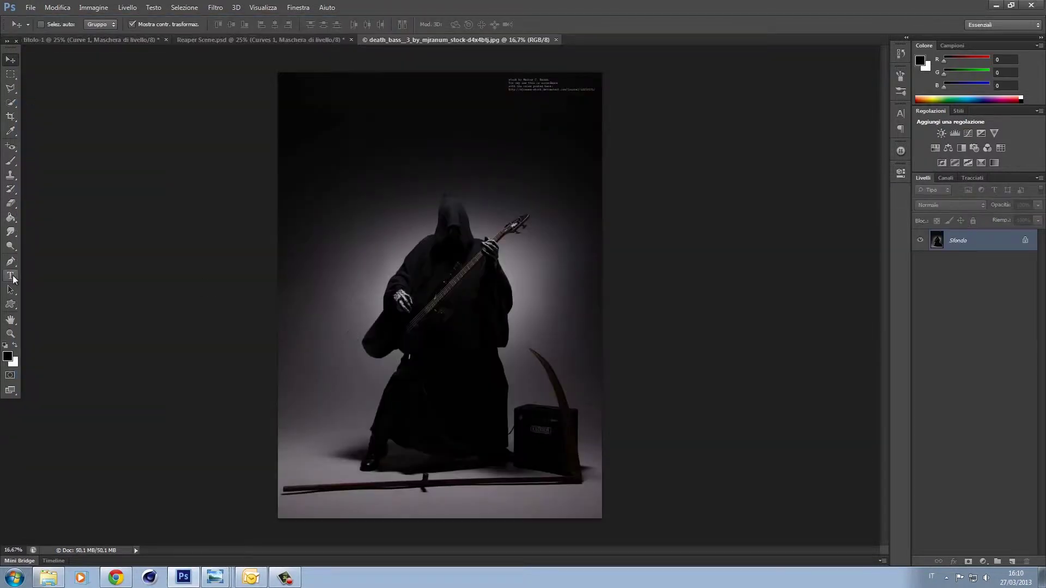
Select the silhouette of the hooded bass player in the death_bass photo
key("p")
key("ctrl+plus")
key("ctrl+plus")
key("ctrl+plus")
key("ctrl+plus")
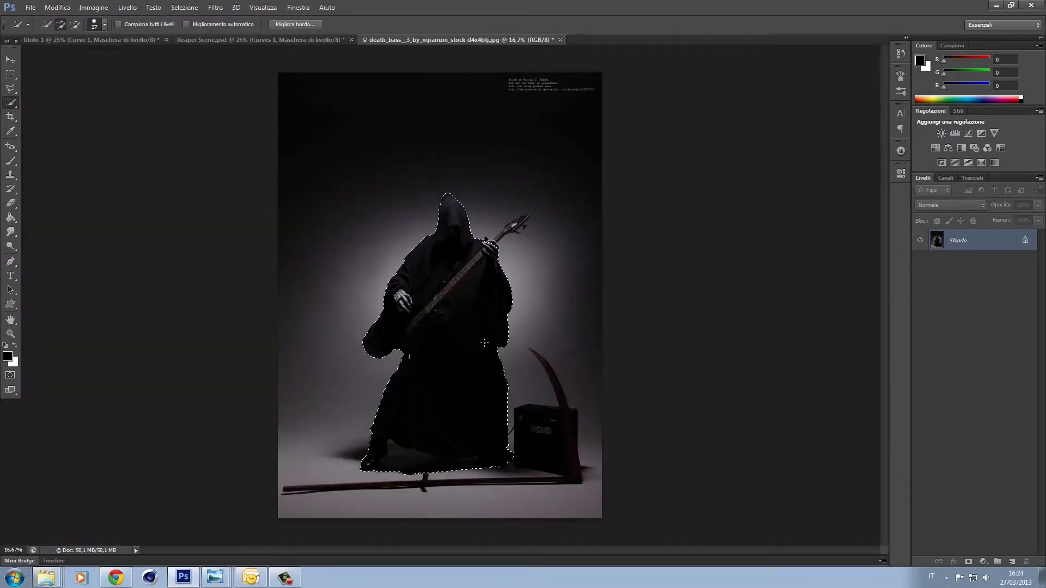
Paste the cut-out hooded figure into the titolo-1 composition and place it roughly over the road
left_click(94, 40)
key("ctrl+v")
key("ctrl+t")
left_click_drag(416, 199, 431, 218)
key("Return")
left_click_drag(505, 364, 468, 238)
left_click_drag(366, 106, 407, 174)
left_click_drag(490, 252, 480, 254)
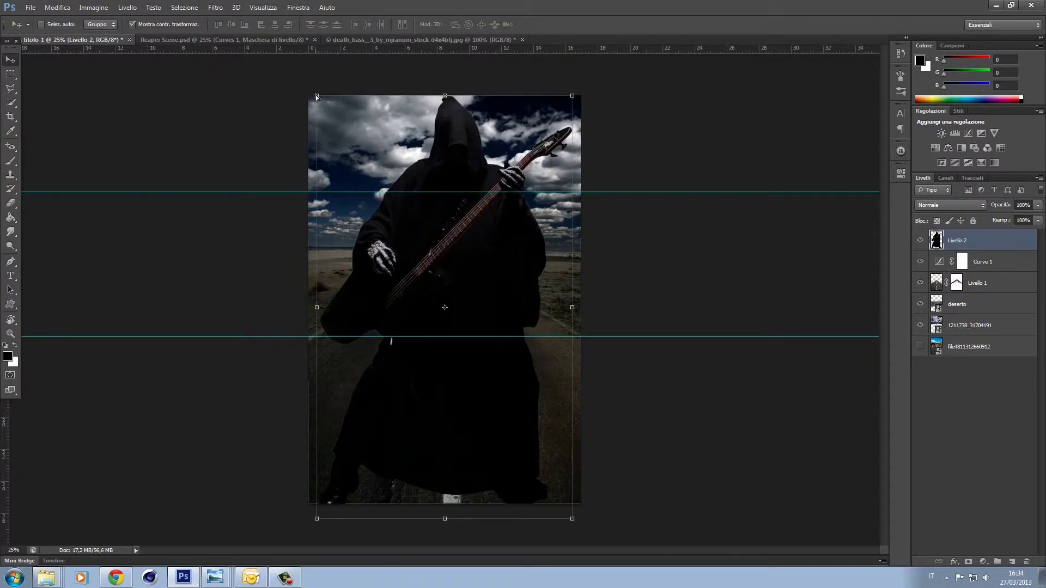
Scale the figure down between the two horizontal guides and centre it on the road's dividing line
left_click_drag(572, 506, 437, 353)
key("shift+Right")
key("shift+Right")
key("shift+Right")
key("shift+Right")
key("shift+Right")
key("shift+Right")
key("shift+Right")
key("shift+Right")
key("shift+Right")
key("shift+Right")
key("shift+Right")
key("shift+Right")
key("shift+Right")
key("shift+Right")
key("shift+Right")
key("shift+Right")
key("shift+Right")
key("shift+Right")
key("shift+Right")
key("shift+Right")
key("Return")
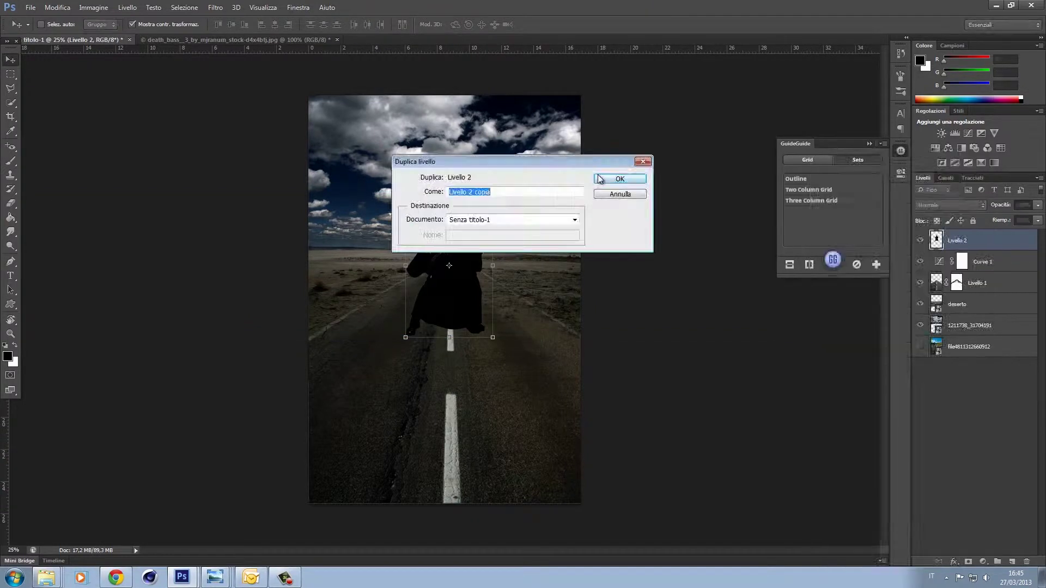
Duplicate the figure layer and flip the copy vertically
left_click(619, 109)
right_click(980, 240)
left_click(452, 255)
key("ctrl+t")
right_click(458, 270)
left_click(502, 444)
Move the flipped copy down to meet the figure's feet and stretch it past the canvas's lower edge
key("shift+Down")
key("shift+Down")
key("shift+Down")
key("shift+Down")
key("shift+Down")
key("shift+Down")
key("shift+Down")
key("shift+Down")
key("shift+Down")
key("shift+Down")
key("shift+Down")
key("shift+Down")
key("shift+Down")
key("shift+Down")
key("shift+Down")
key("shift+Down")
key("shift+Down")
key("shift+Down")
key("shift+Down")
key("shift+Down")
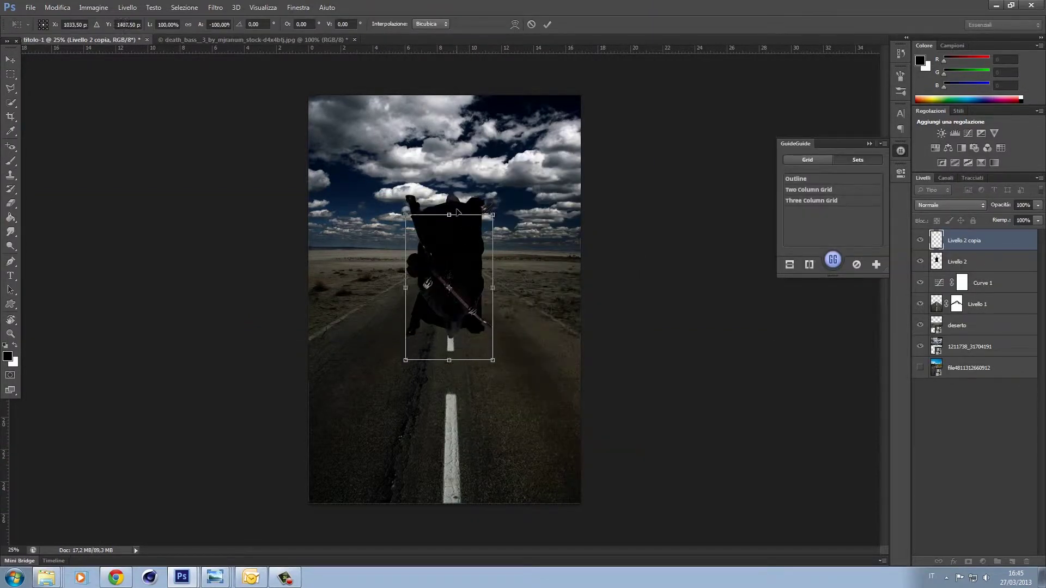
key("shift+Down")
key("shift+Down")
key("shift+Down")
key("shift+Down")
key("shift+Down")
key("shift+Down")
key("shift+Down")
key("shift+Down")
key("shift+Down")
key("shift+Down")
key("shift+Down")
key("shift+Down")
key("shift+Down")
key("shift+Down")
key("shift+Down")
key("shift+Down")
key("shift+Down")
key("shift+Down")
key("shift+Down")
key("shift+Down")
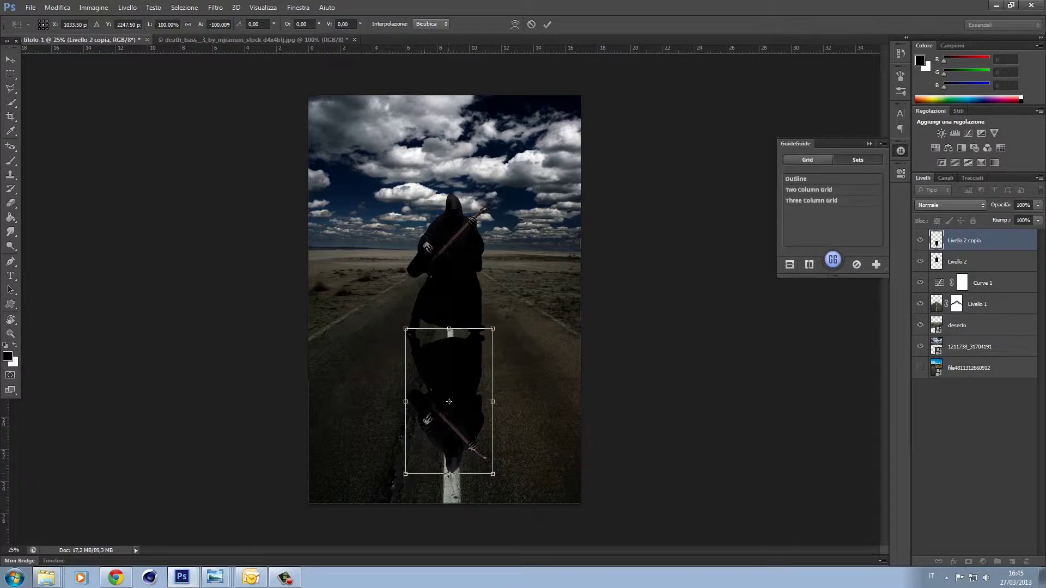
left_click_drag(449, 474, 449, 516)
key("Return")
Add a Hue/Saturation adjustment at minimum lightness, clipped to the flipped figure copy
left_click(935, 148)
left_click_drag(807, 285, 742, 285)
left_click(805, 398)
Merge the Hue/Saturation adjustment with the flipped copy and set the merged layer's opacity to 24%
left_click(954, 264, "ctrl")
right_click(1007, 260)
left_click(934, 394)
left_click_drag(1006, 207, 964, 219)
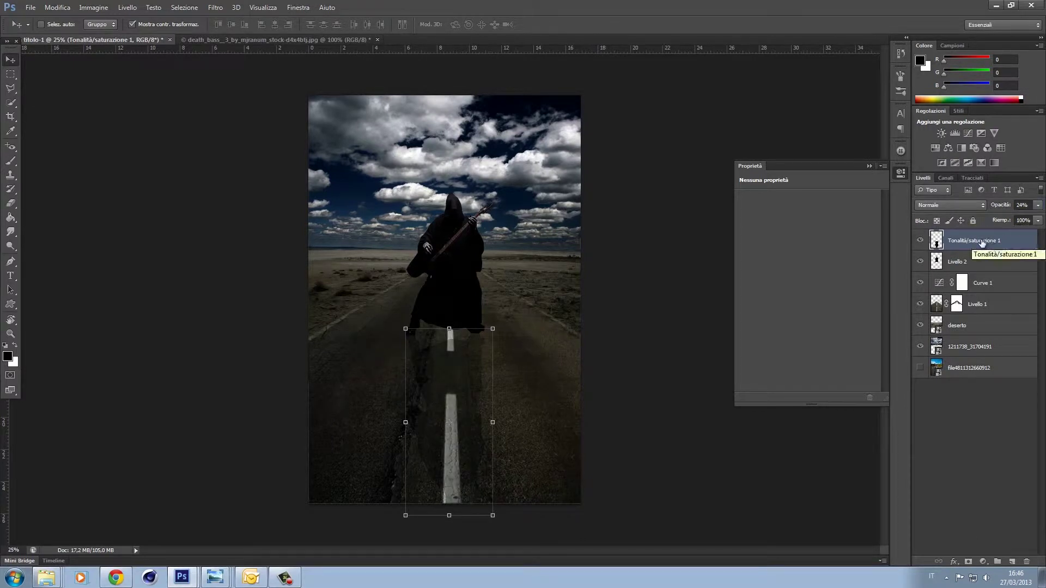
Duplicate the flipped shadow layer
right_click(968, 241)
left_click(840, 186)
key("Return")
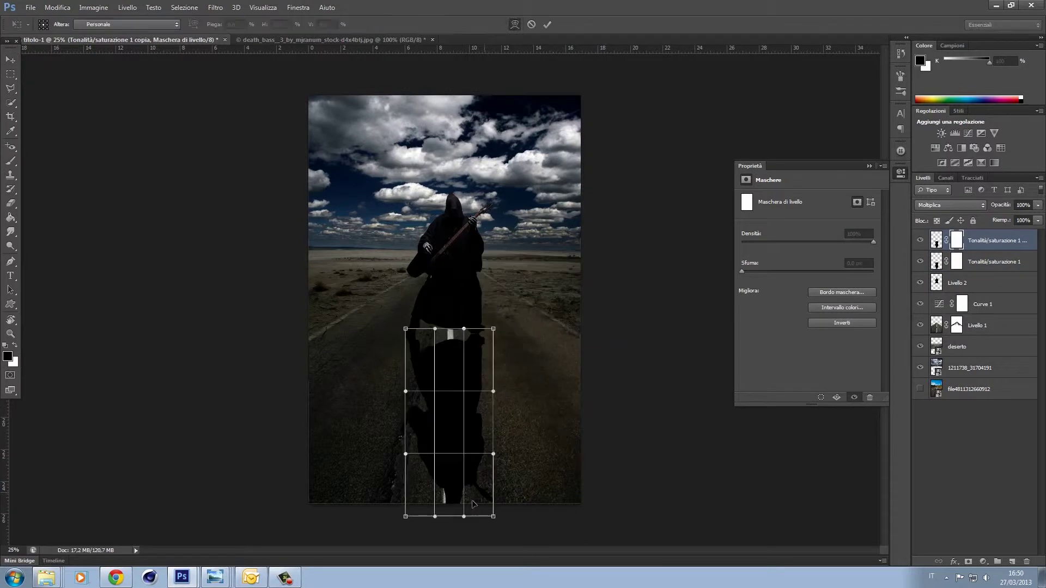
Warp the shadow copy into a long cast shadow toward the image's lower left, at 89% opacity, and choose the Brush for its mask
left_click_drag(439, 517, 213, 398)
left_click_drag(335, 457, 254, 501)
left_click_drag(435, 329, 476, 293)
key("Return")
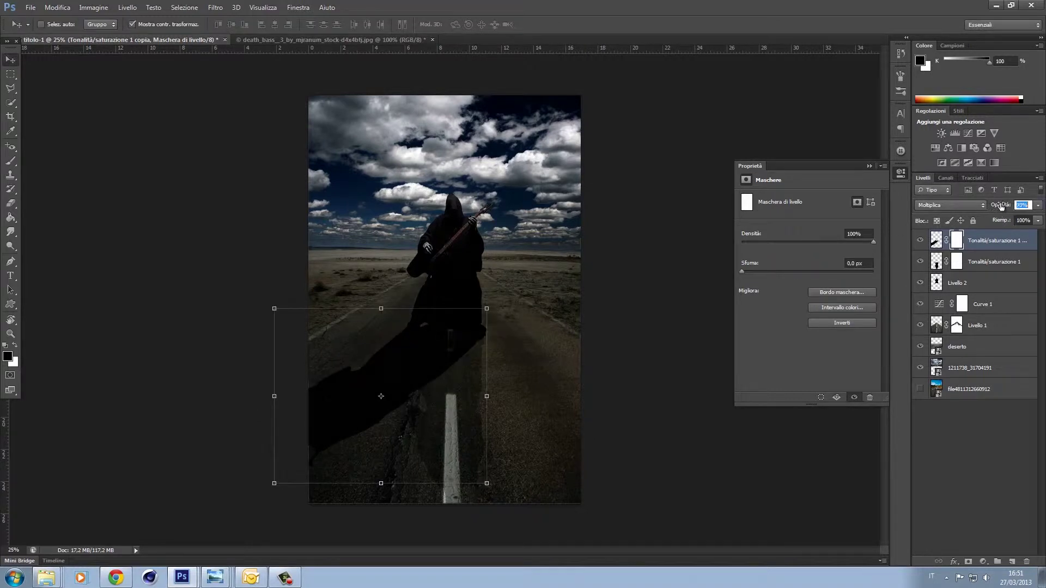
key("b")
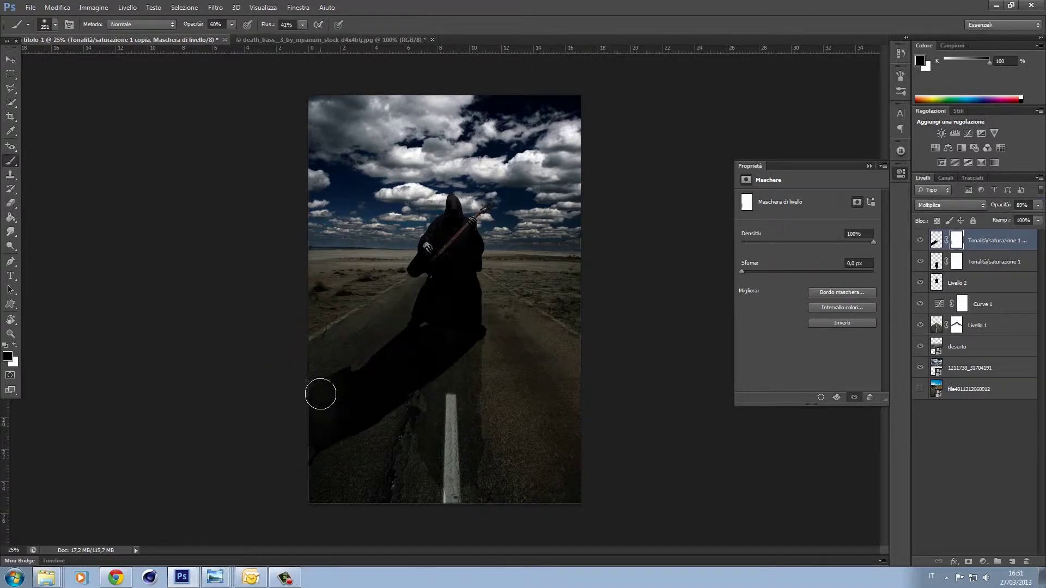
Duplicate the shadow layer again and skew the new copy toward the lower right of the road
right_click(933, 267)
left_click(951, 217)
left_click(620, 180)
key("ctrl+t")
right_click(406, 275)
left_click(493, 328)
left_click_drag(449, 515, 682, 422)
Warp the second cast shadow so it runs from the figure's feet past the image's right edge
right_click(532, 417)
left_click(567, 314)
left_click_drag(565, 504, 620, 515)
left_click_drag(438, 353, 473, 327)
left_click_drag(547, 456, 557, 442)
left_click_drag(674, 422, 688, 407)
left_click_drag(614, 495, 625, 489)
key("Return")
Brush over the second cast shadow's layer mask to fade it near the figure's feet
key("b")
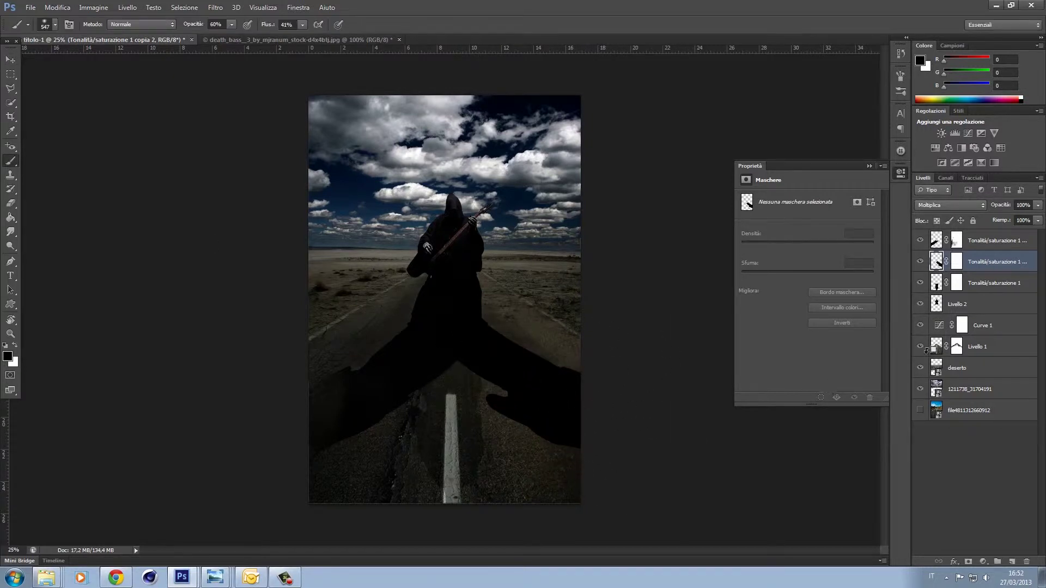
key("ctrl+backslash")
left_click_drag(513, 361, 503, 340)
Group the three shadow layers and add a layer mask to the group
left_click(985, 280, "ctrl")
left_click(976, 246, "ctrl")
left_click_drag(977, 246, 997, 562)
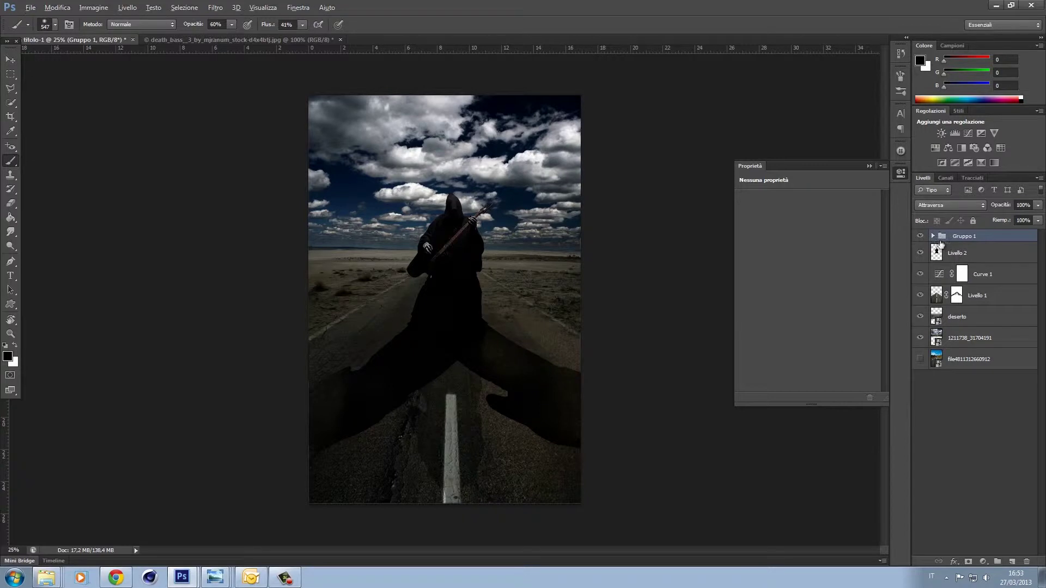
right_click(957, 235)
left_click(964, 233)
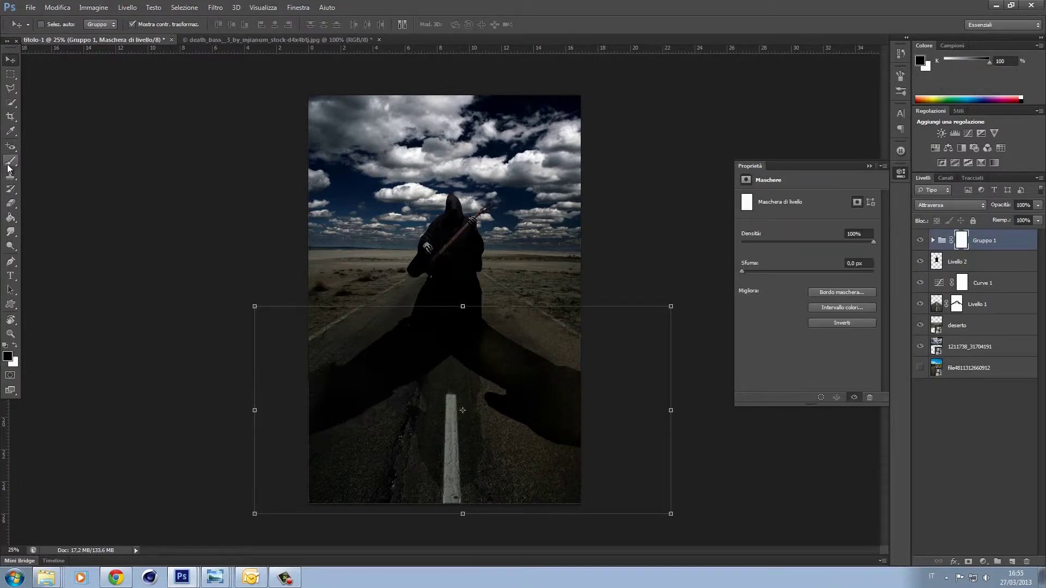
Paint the shadow group's mask around the figure's lower body to blend where the shadows meet it
left_click(9, 163)
left_click(388, 299)
left_click(480, 295)
key("x")
left_click_drag(413, 319, 407, 328)
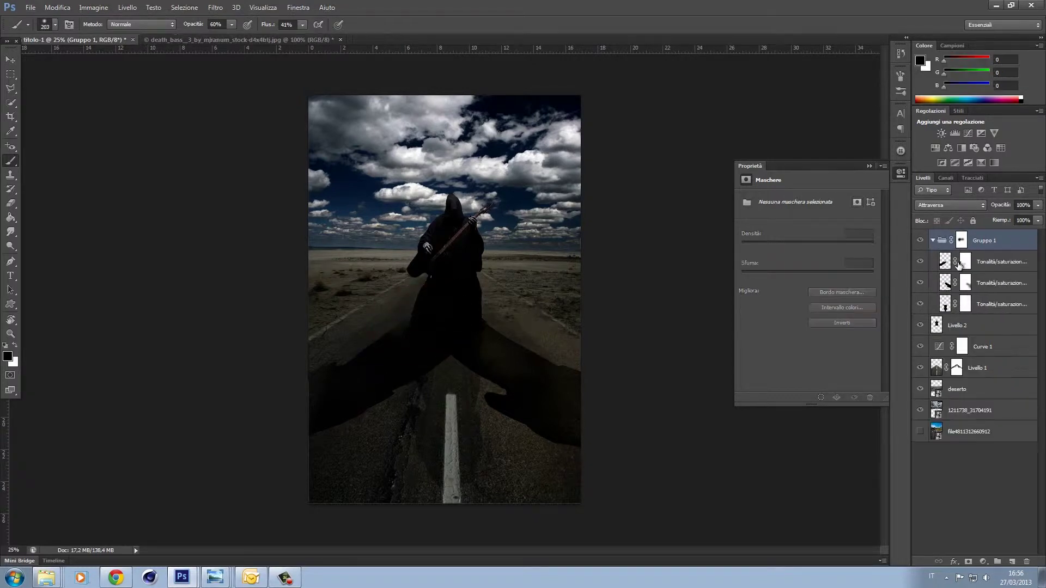
Use the Smudge tool on the two cast shadow layers inside the group
left_click(11, 232)
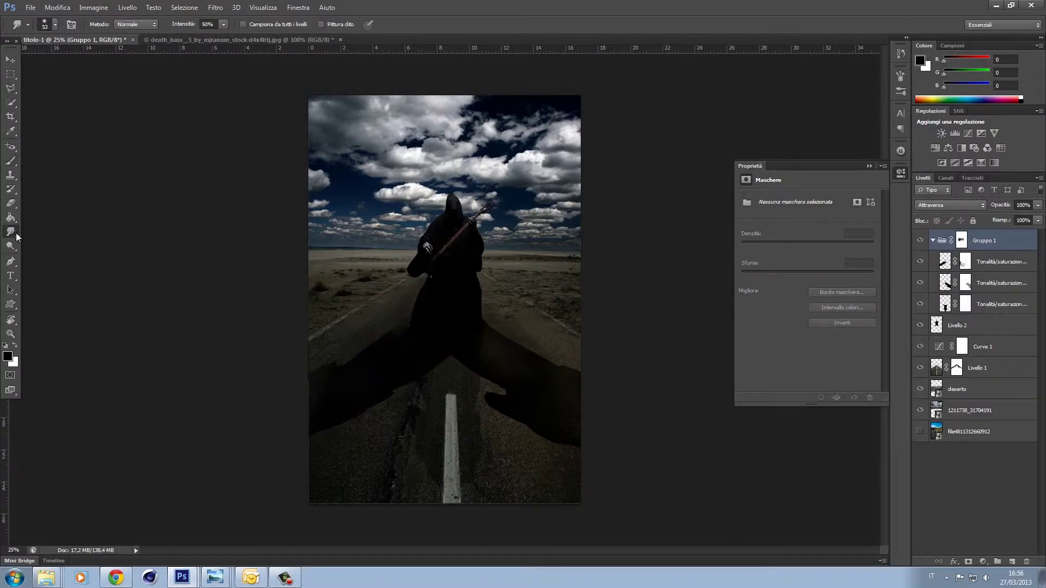
left_click(965, 261)
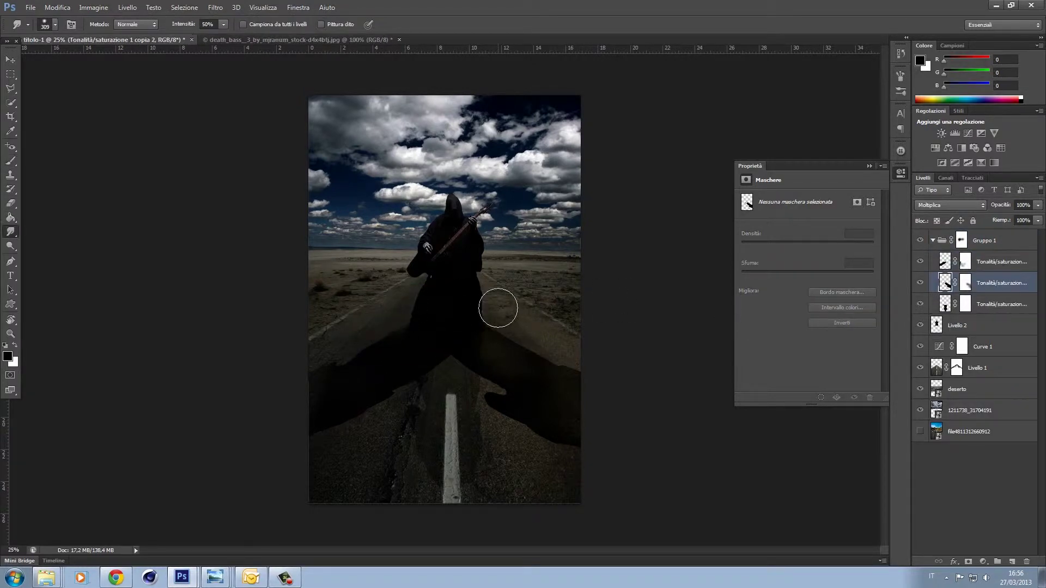
key("alt+bracketleft")
Return to the Brush, collapse the shadow group and set its opacity to 85%
left_click(11, 161)
left_click(933, 240)
left_click_drag(1006, 207, 998, 211)
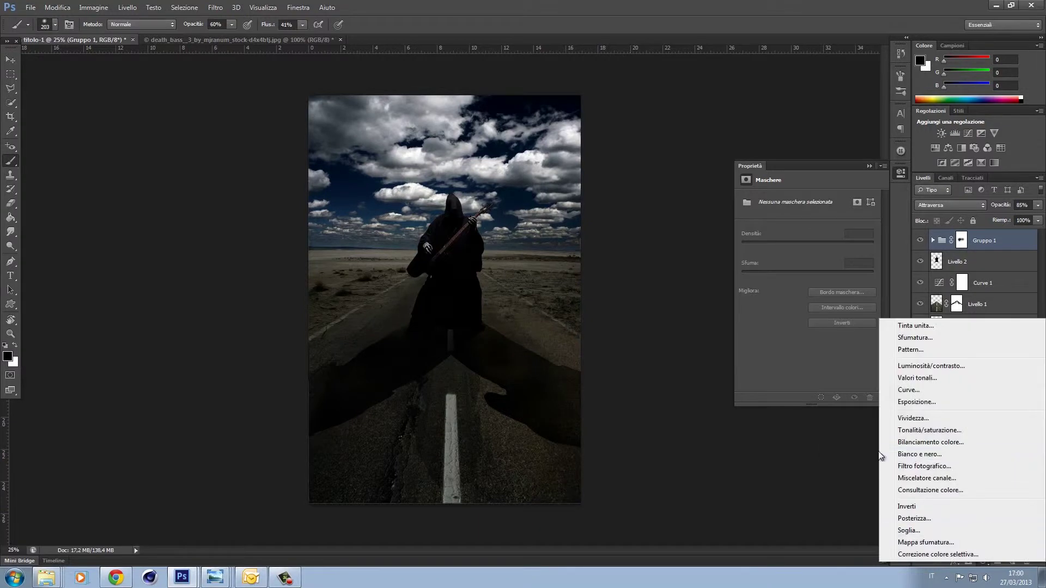
Add a Black & White adjustment layer in Colore scherma (Color Dodge) mode and mask it off the sky
left_click(921, 459)
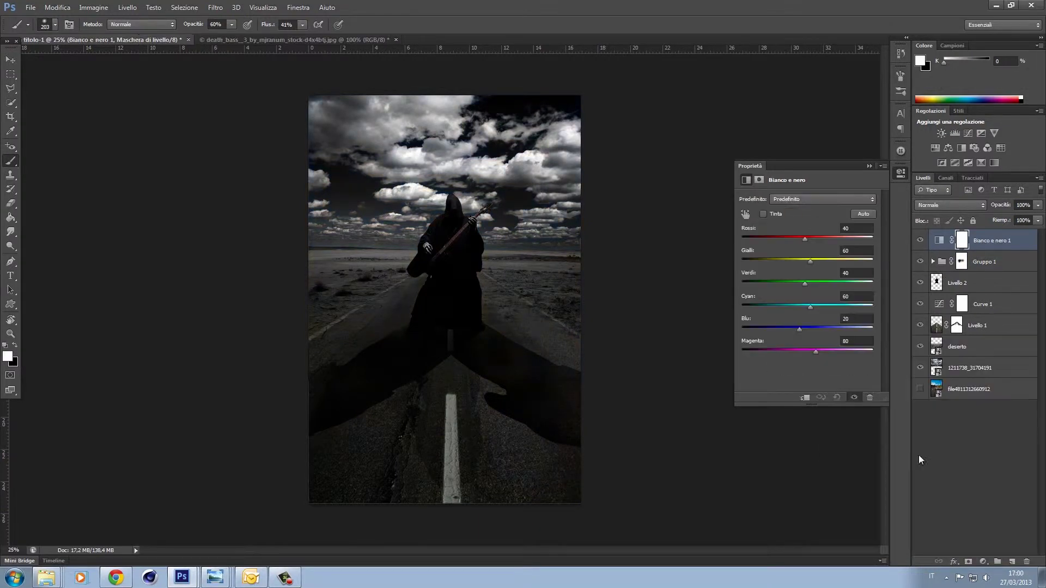
left_click(963, 240)
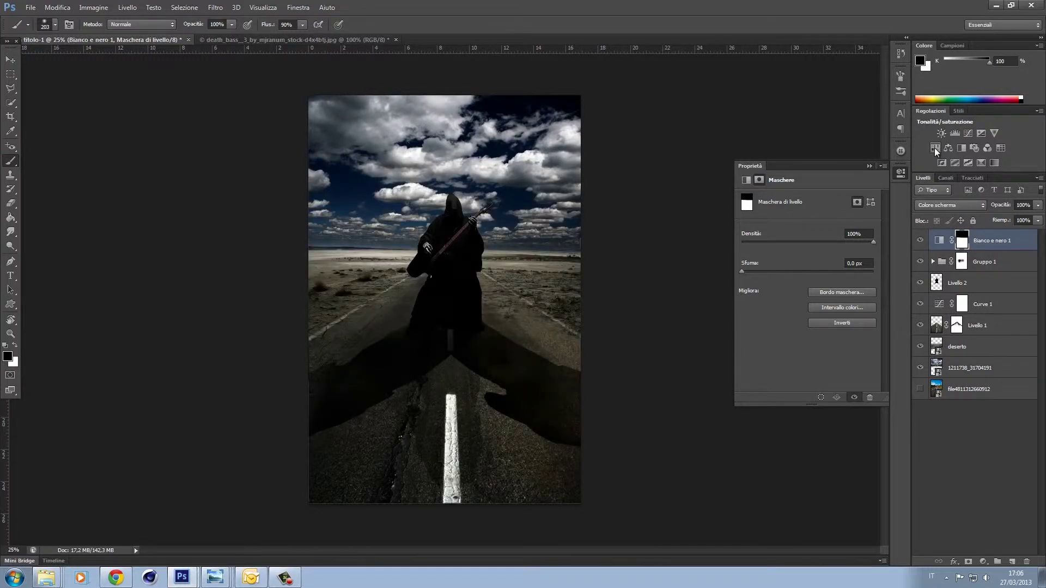
Add a Hue/Saturation adjustment layer with reduced saturation and brush the sky out of its mask
left_click(935, 148)
left_click_drag(808, 261, 765, 265)
left_click(964, 242)
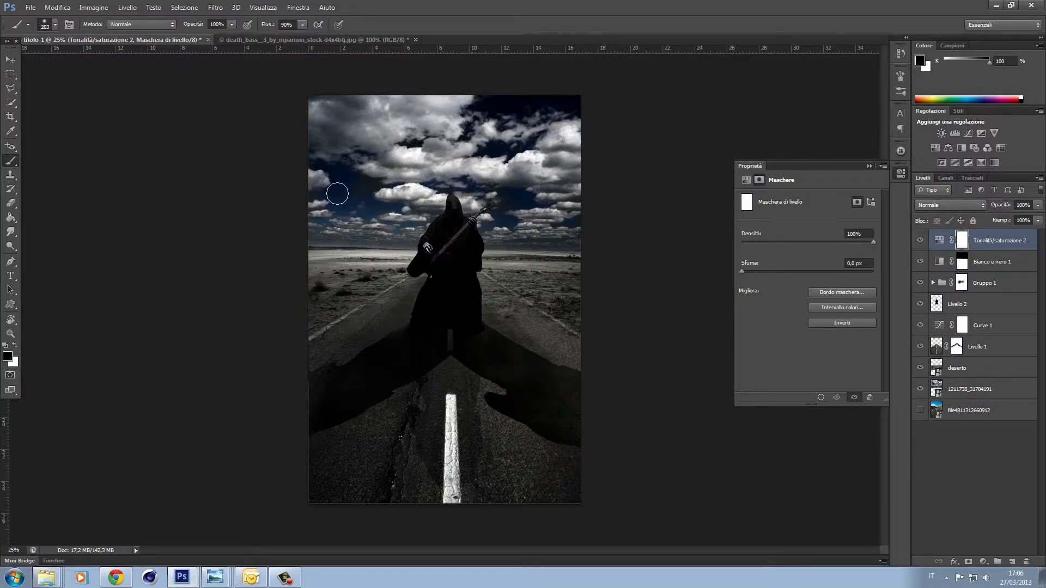
left_click_drag(333, 237, 376, 237)
left_click(939, 240)
Add a Gradient Map adjustment layer with a dark red to yellow gradient
left_click(994, 163)
left_click(805, 202)
left_click(911, 155)
Set the gradient map to Luce soffusa (Soft Light) at 40% opacity and mask it off the road and desert
left_click(962, 240)
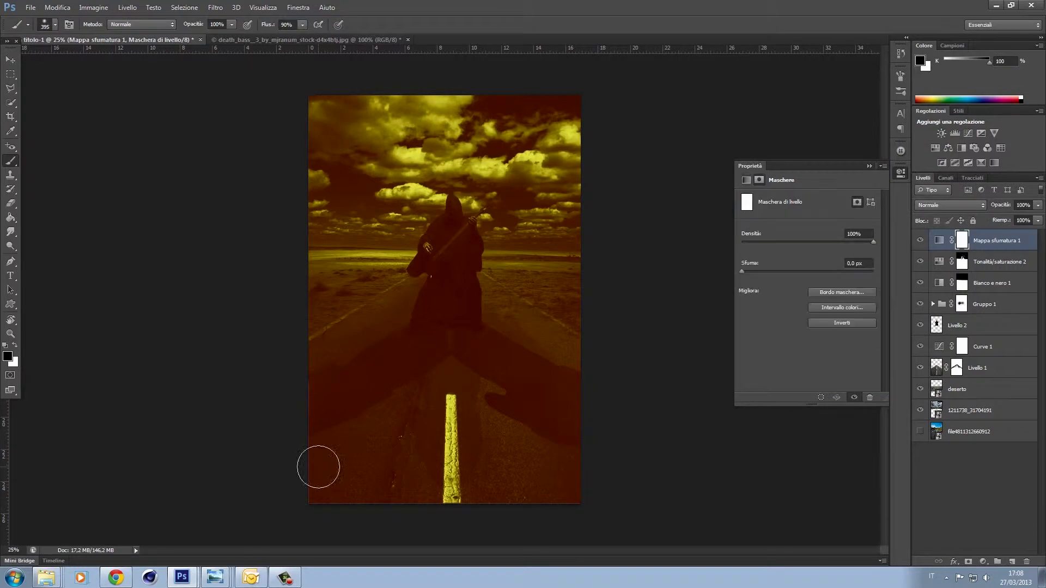
left_click(950, 205)
left_click(940, 360)
mouse_move(326, 493)
left_mouse_down()
mouse_move(322, 455)
mouse_move(247, 381)
mouse_move(540, 298)
mouse_move(313, 268)
mouse_move(503, 273)
left_mouse_up()
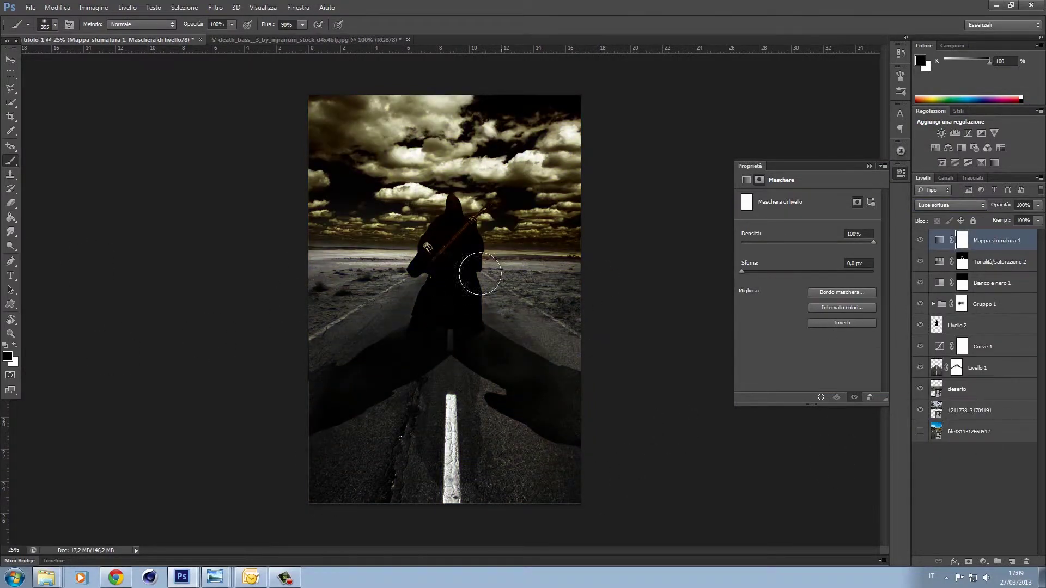
left_click(15, 345)
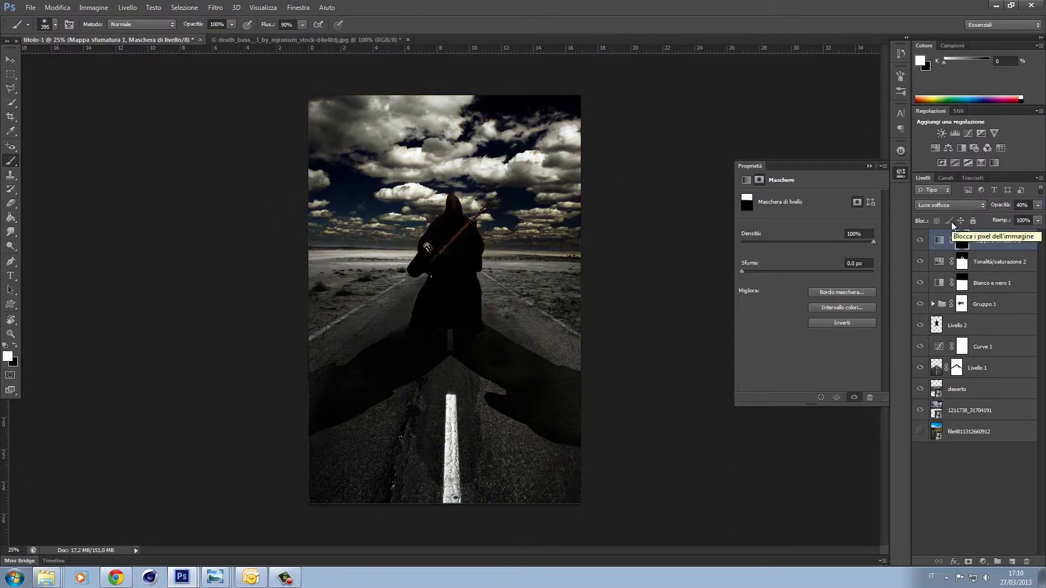
Add a Selective Color adjustment layer above the gradient map
left_click(939, 240)
left_click(983, 564)
left_click(921, 558)
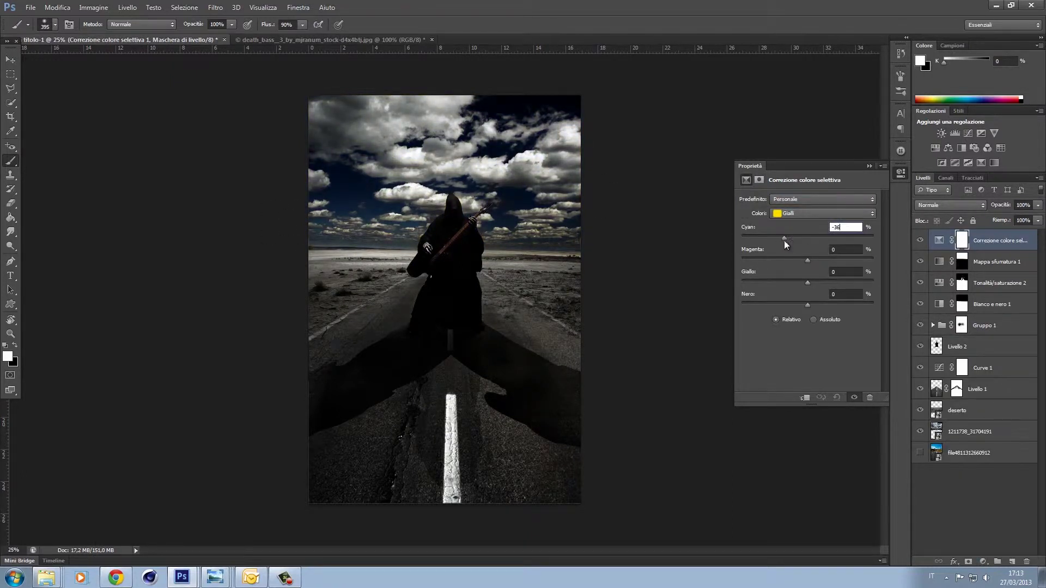
For the yellows (Gialli) of the Selective Color adjustment, set Cyan to about -36%, Magenta to 54% and Giallo to 74%
left_click_drag(785, 240, 783, 240)
left_click_drag(808, 261, 839, 261)
type("54")
key("Tab")
type("74")
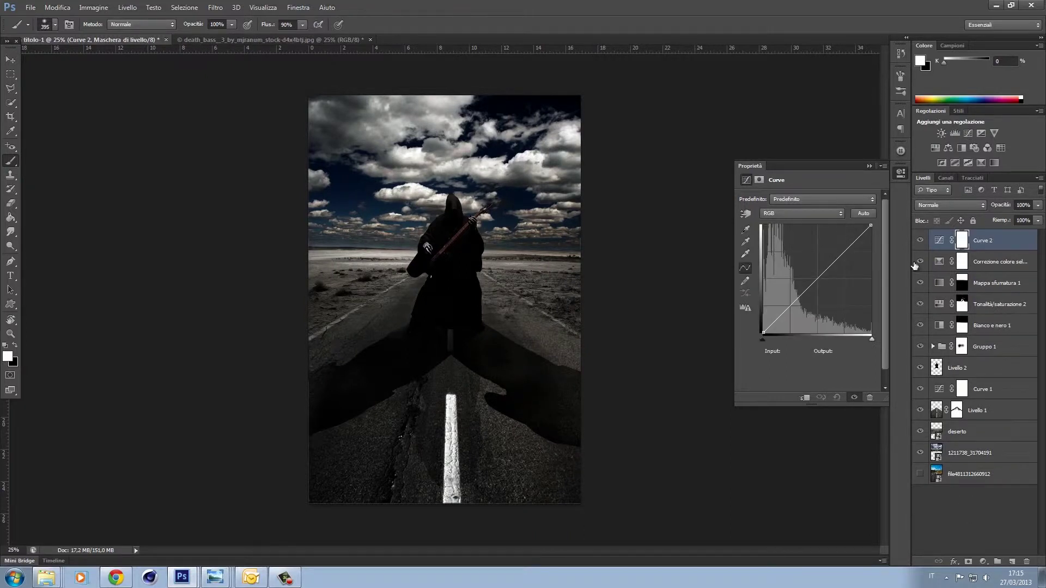
Brighten the image with the new Curves adjustment by adding a midtone point at input 87, output 128
left_click(817, 279)
left_click(794, 351)
type("87")
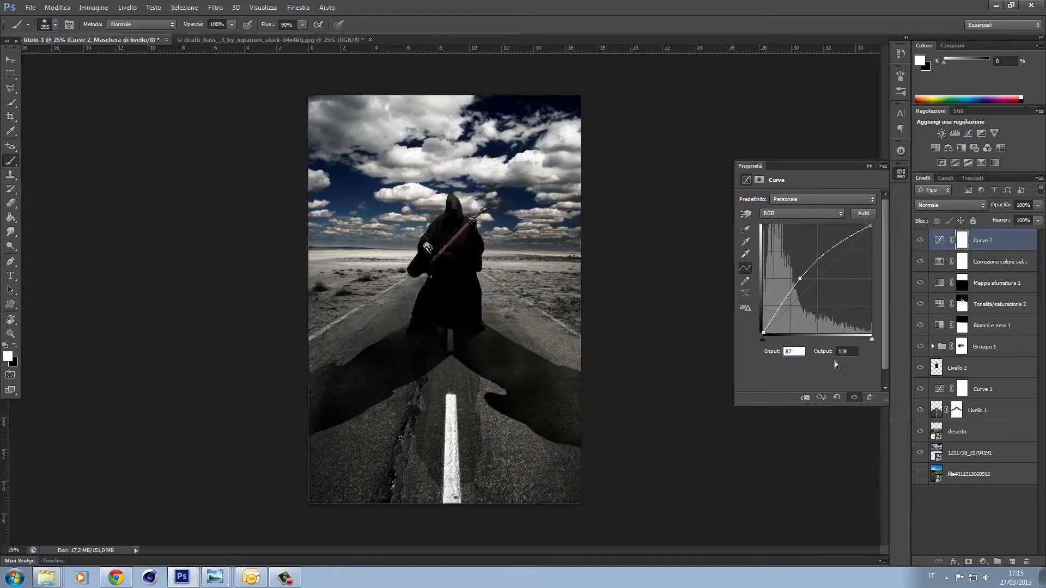
Invert the mask of Curve 2 to black and paint the brightening back over the hooded figure with a large soft brush
left_click(759, 179)
left_click(843, 322)
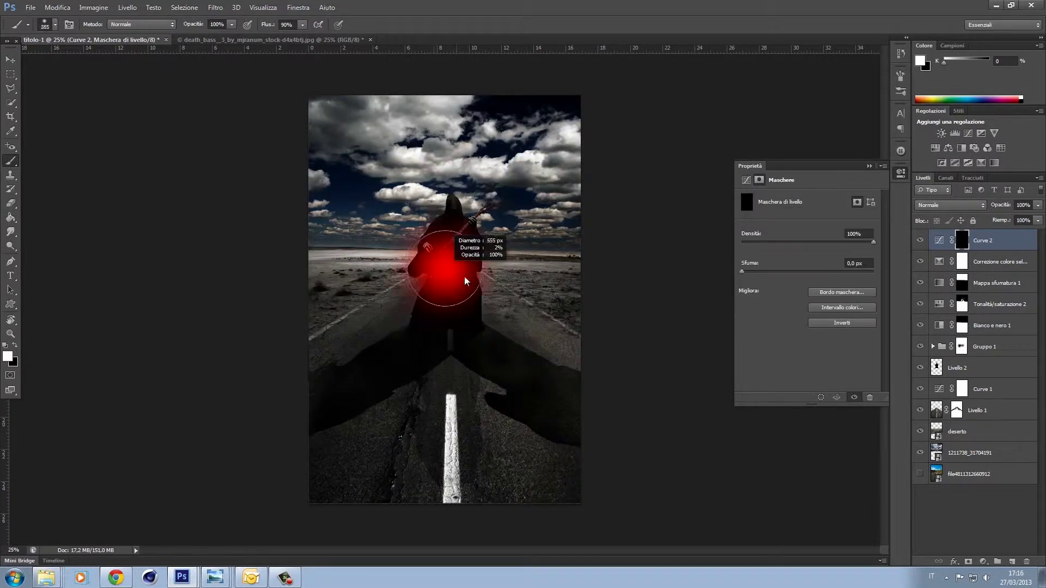
mouse_move(462, 257)
left_mouse_down()
mouse_move(432, 239)
mouse_move(430, 256)
left_mouse_up()
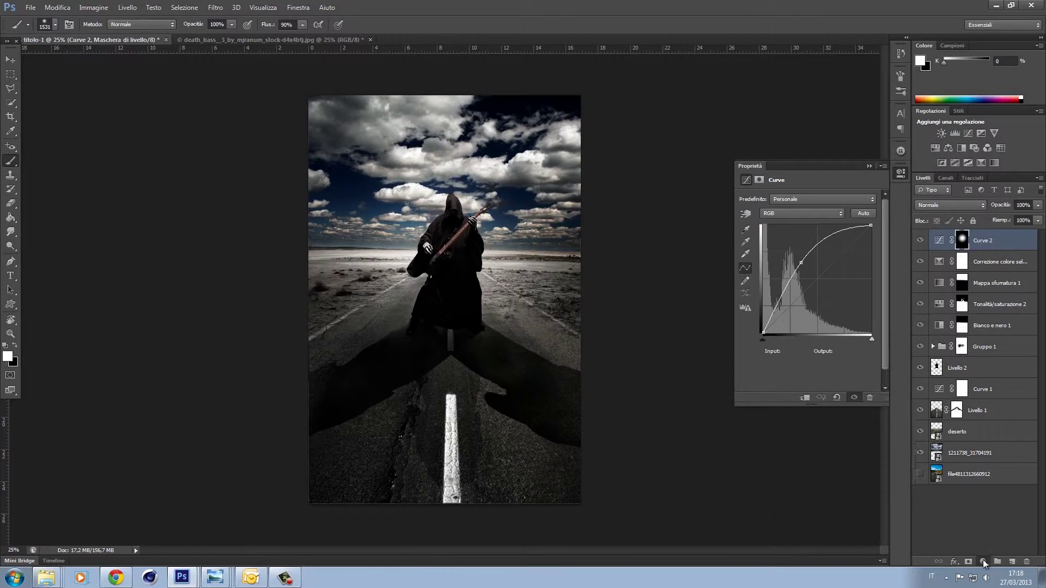
Add a Color Balance (Bilanciamento colore) adjustment layer and shape its mask with a linear gradient running from the figure to the image's right edge
left_click(984, 564)
left_click(926, 443)
left_click(962, 243)
right_click(10, 217)
left_click(44, 217)
left_click(56, 25)
left_click(706, 167)
left_click(911, 155)
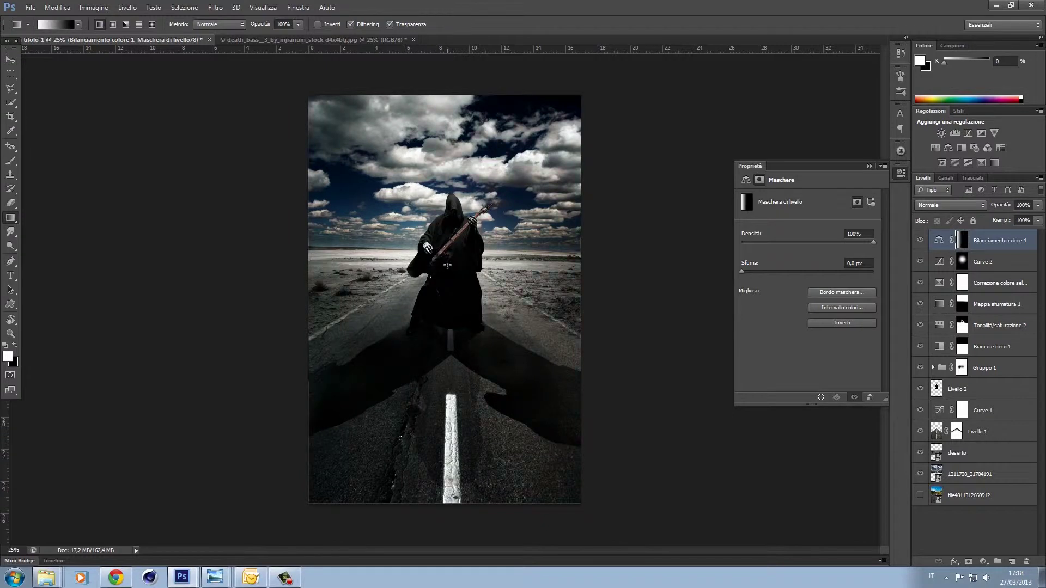
left_click_drag(488, 280, 579, 302)
Add another Curves adjustment layer with a brightening point at input 99, output 168
left_click(969, 133)
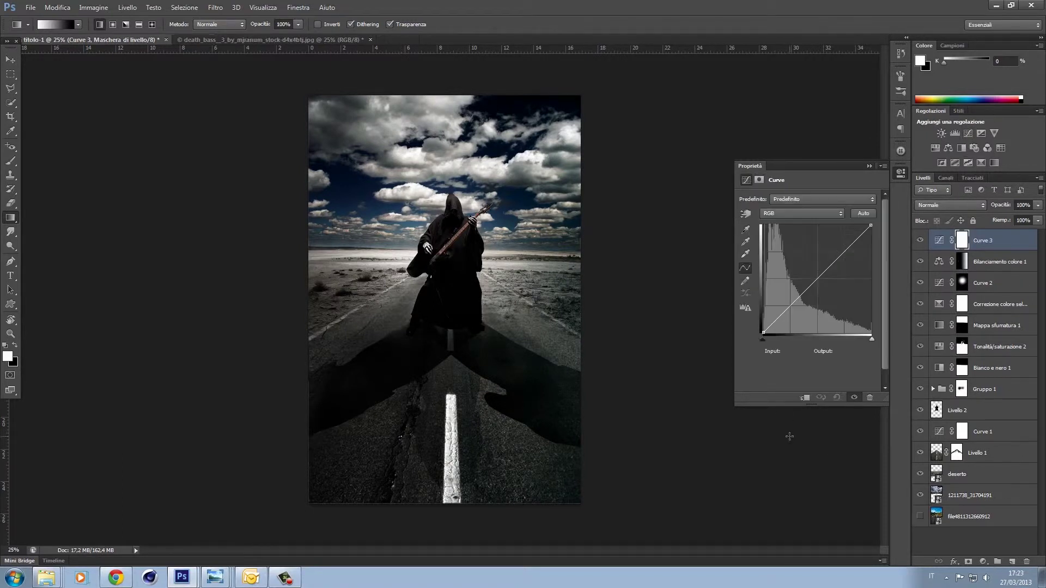
left_click_drag(798, 353, 713, 358)
type("98")
key("Tab")
type("170")
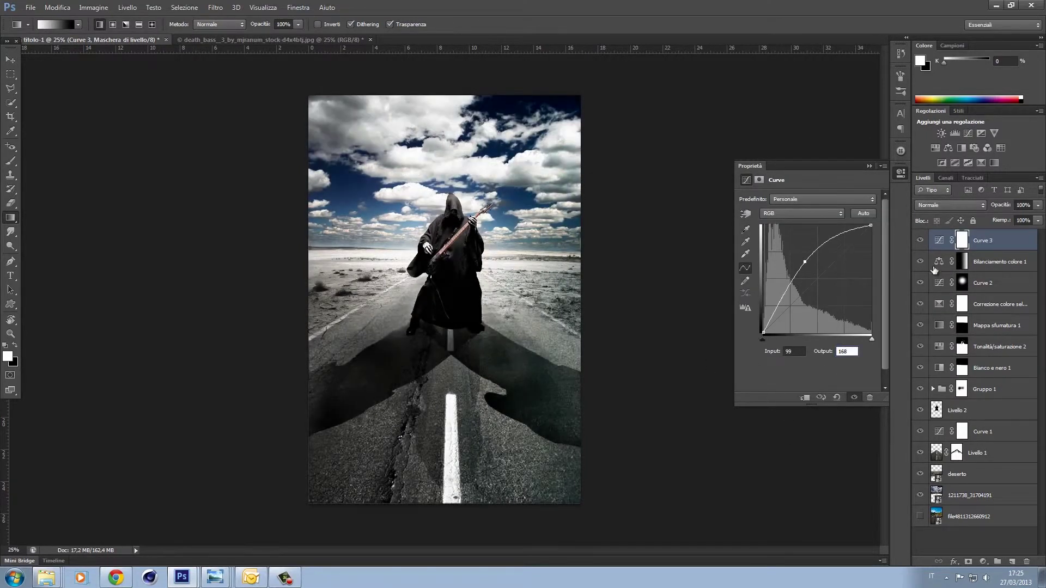
Invert the mask of Curve 3 and brush the brightening back in around the figure
left_click(962, 239)
left_click(851, 323)
key("b")
left_click_drag(445, 254, 370, 249)
left_click(453, 227)
left_click_drag(411, 201, 393, 203)
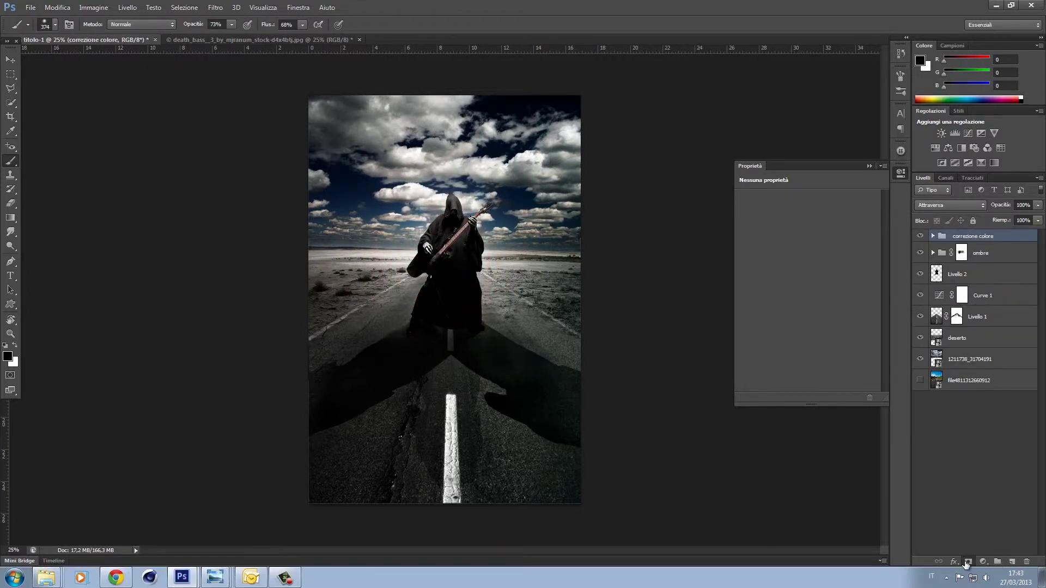
Add a mask to the correzione colore group and create a layer above it for a bird brush at 100% opacity and flow
left_click(968, 562)
left_click(1010, 562)
right_click(512, 242)
left_click(663, 358)
left_click_drag(194, 24, 221, 25)
left_click_drag(268, 24, 295, 25)
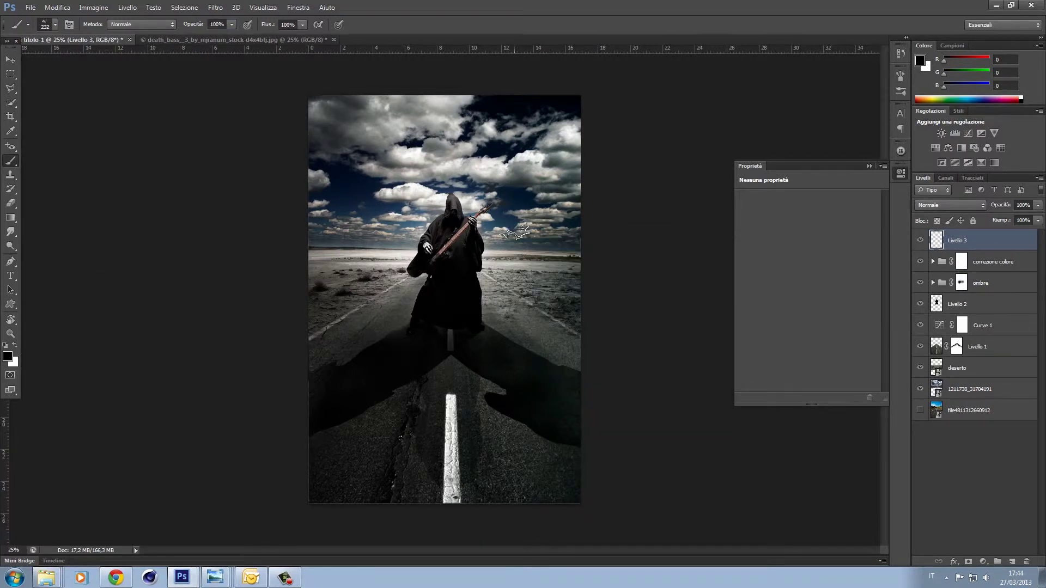
Flip the bird layer horizontally and stamp another bird shape in the sky beside the bass neck
left_click(57, 8)
mouse_move(76, 219)
left_click(253, 338)
right_click(498, 243)
left_click(668, 437)
left_click(668, 469)
left_click_drag(518, 224, 485, 224)
left_click(512, 222)
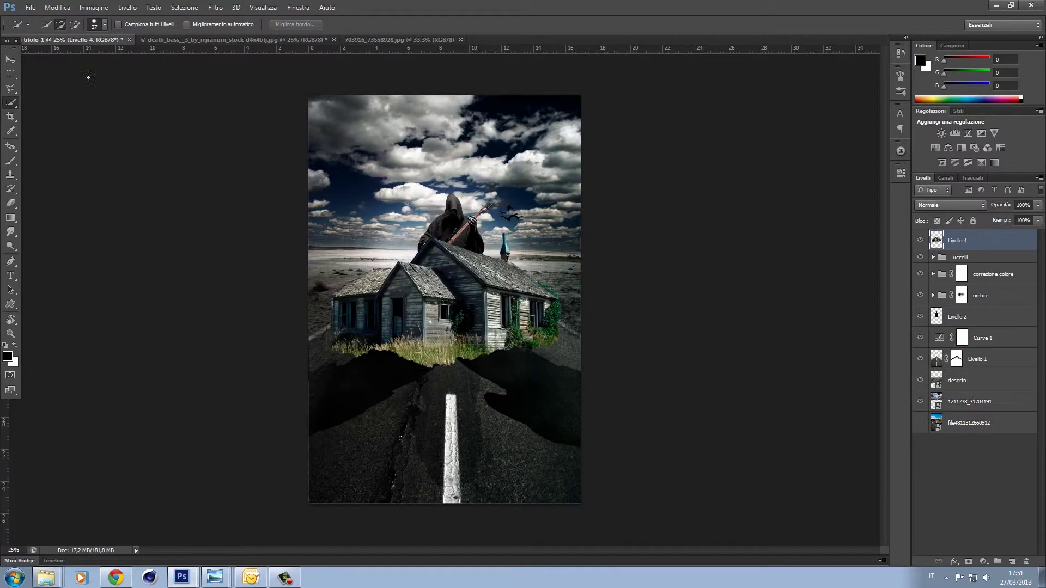
Scale down the pasted wooden house and place it on the desert horizon at the image's right edge
key("v")
key("ctrl+t")
left_click_drag(570, 271, 546, 246)
left_click_drag(499, 213, 580, 263)
left_click_drag(567, 248, 567, 252)
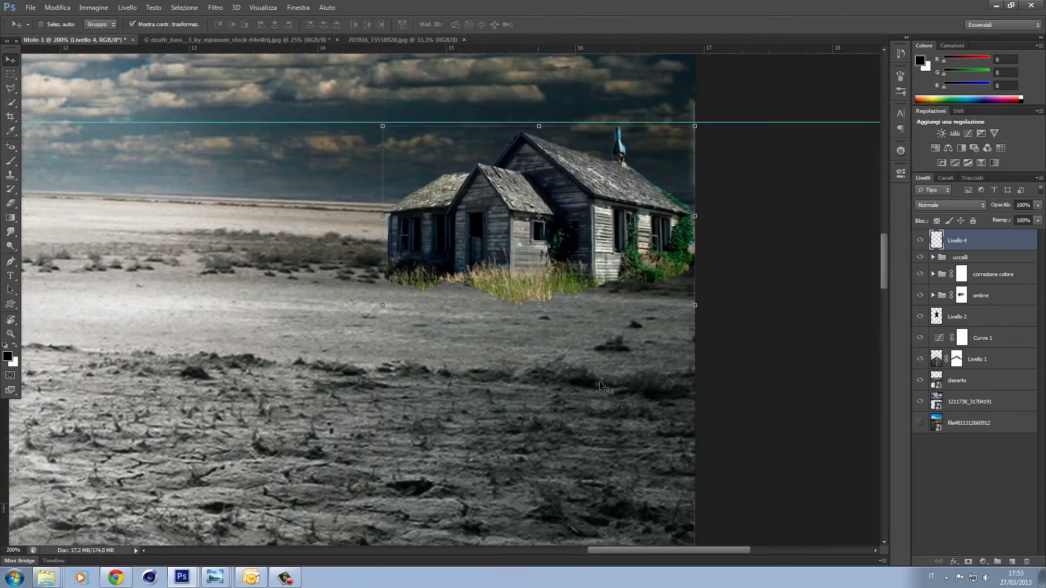
Add a mask to the house layer and blend the grass at its base into the desert with a small brush
left_click(968, 562)
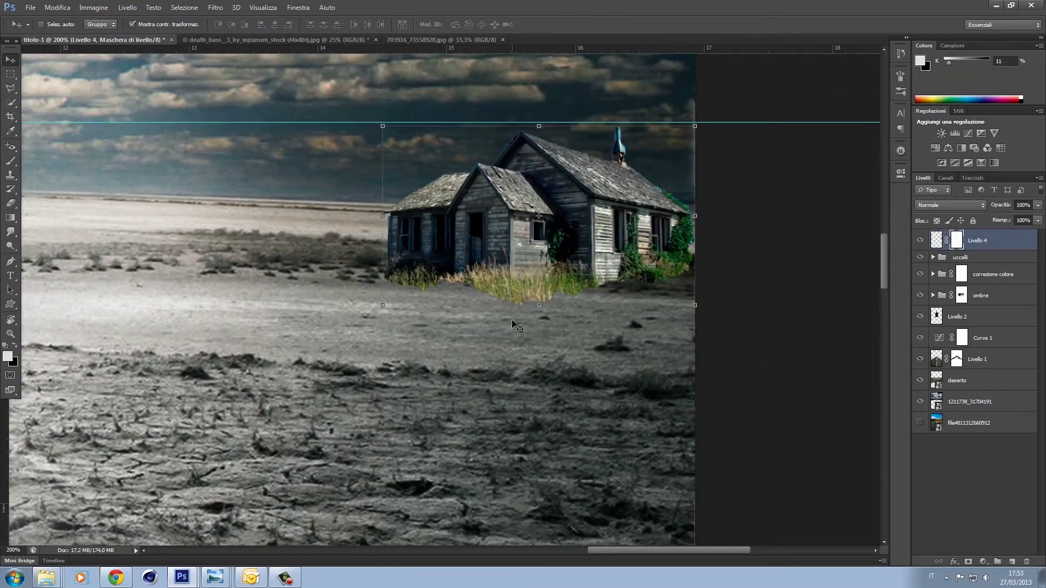
left_click(11, 162)
right_click(331, 256)
scroll(448, 407, "down", 5)
left_click(424, 482)
left_click_drag(587, 348, 522, 349)
left_click_drag(534, 296, 519, 294)
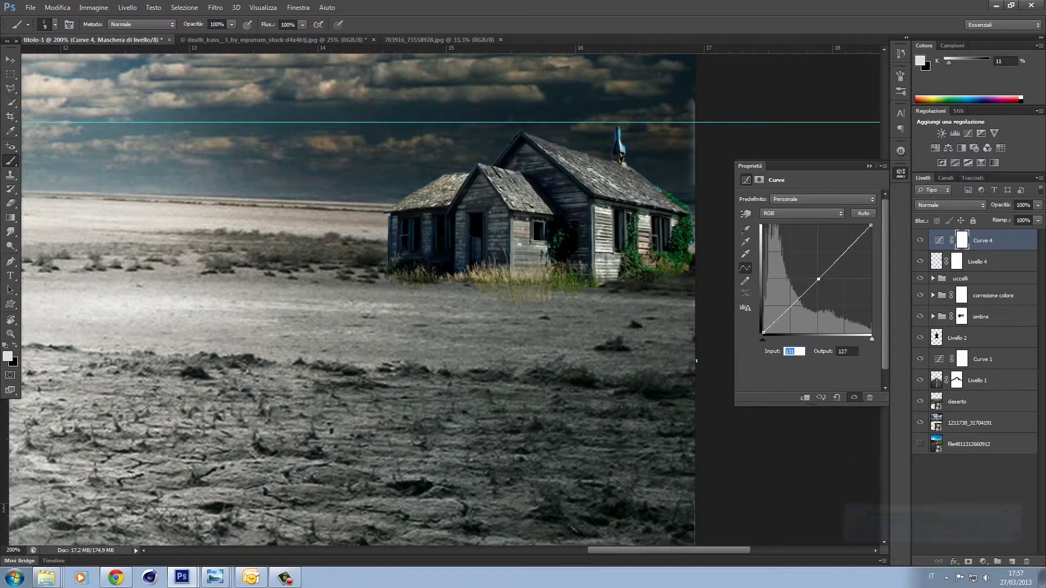
Darken the house by setting its Curves point to input 138, output 112
type("138")
key("Tab")
type("112")
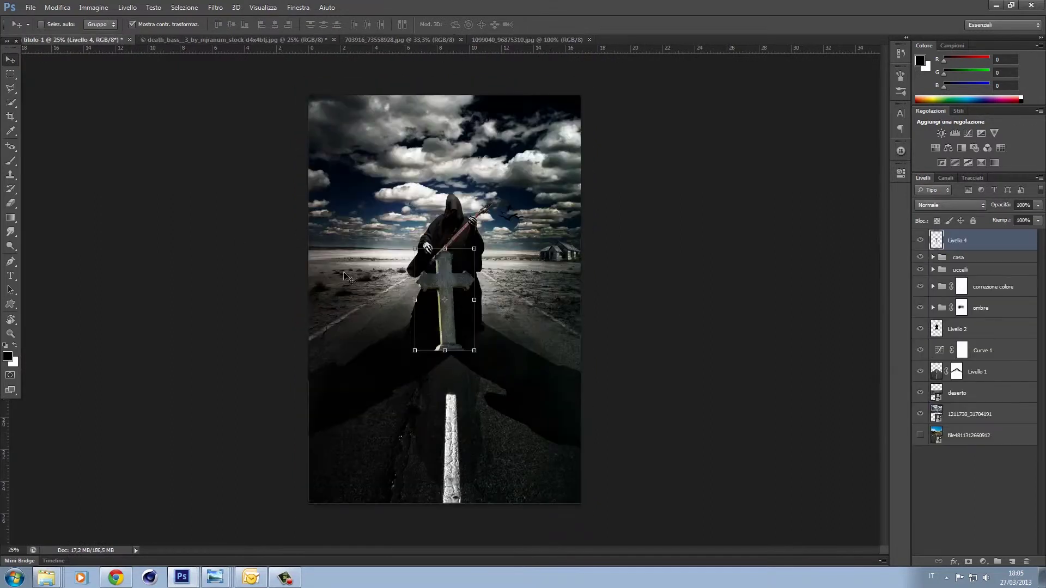
Scale the pasted stone cross to about 13% and stand it on the desert left of the figure near the horizon
left_click_drag(430, 283, 339, 199)
left_click_drag(323, 164, 342, 241)
key("ctrl+plus")
key("ctrl+plus")
key("ctrl+plus")
key("ctrl+plus")
key("ctrl+plus")
key("ctrl+plus")
left_click_drag(136, 163, 469, 380)
left_click_drag(381, 313, 362, 363)
left_click_drag(243, 192, 281, 254)
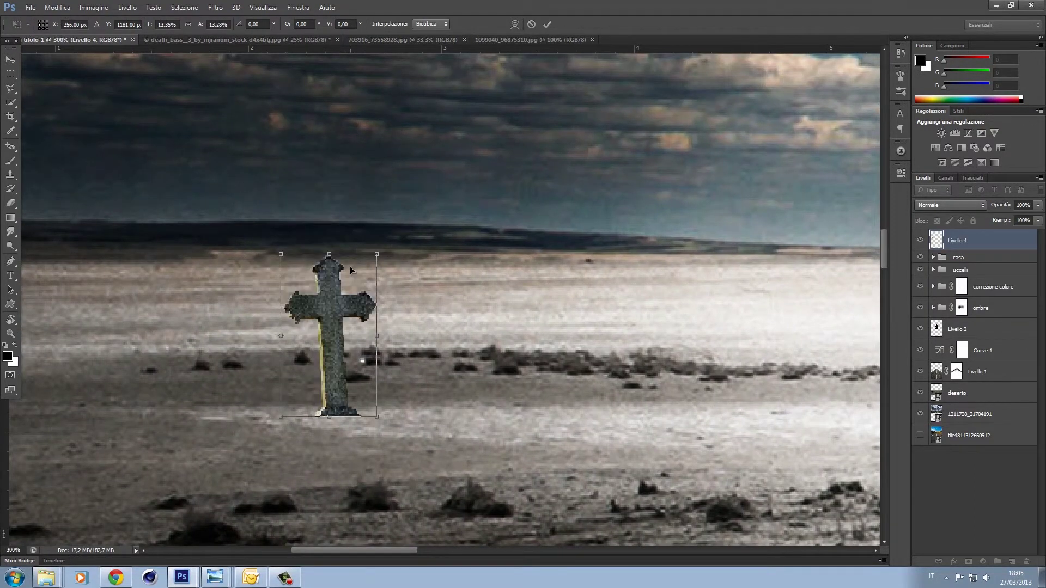
key("Return")
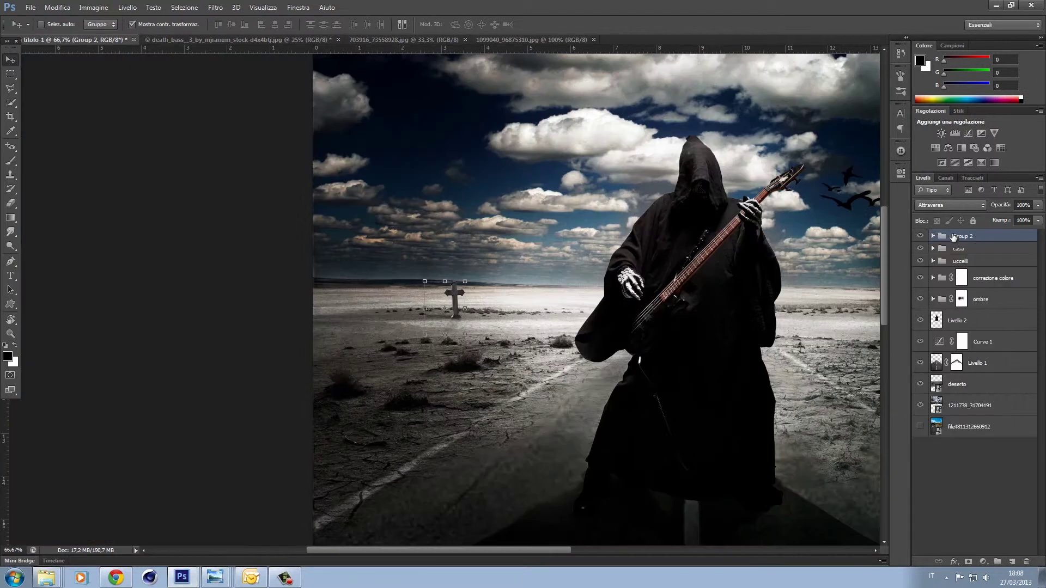
Rename the cross group (Group 2) as CROCE and duplicate it
type("CROCE")
key("Return")
right_click(960, 235)
left_click(926, 261)
left_click(626, 177)
Shrink the duplicated cross and place it farther left, closer to the horizon
left_click_drag(455, 301, 383, 293)
left_click_drag(353, 275, 369, 294)
left_click_drag(388, 307, 364, 300)
left_click_drag(365, 300, 346, 295)
key("Return")
Duplicate the CROCE copia group and scale the new cross to about 62% near the horizon beside it
right_click(974, 238)
left_click(931, 262)
left_click(627, 178)
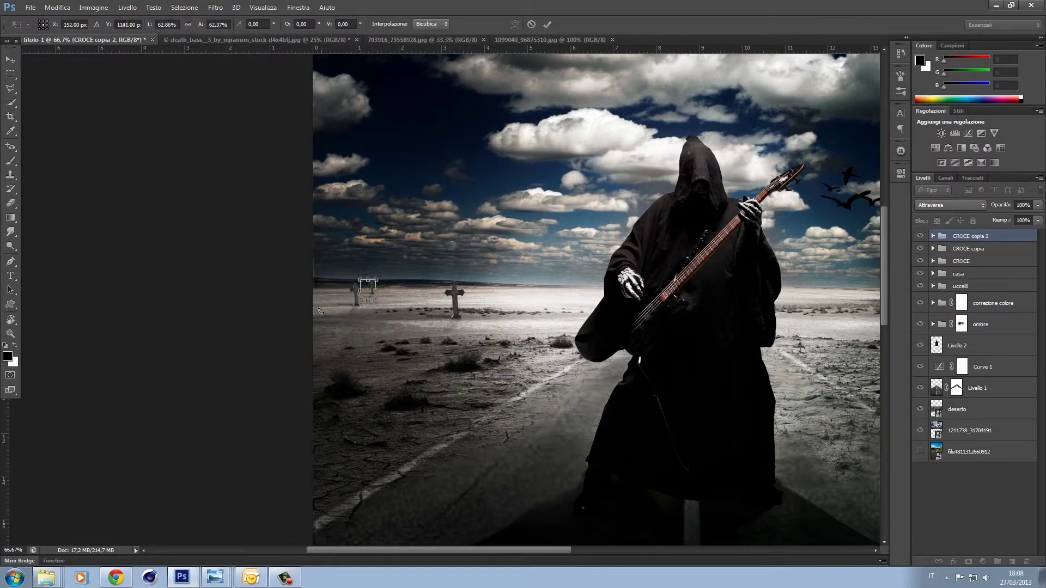
key("Return")
Duplicate the original CROCE group and move the copy left, between the large and small crosses
right_click(965, 263)
left_click(928, 288)
left_click(611, 182)
left_click_drag(455, 301, 391, 299)
key("Return")
Make another copy of the CROCE group and position it just left of the original cross
right_click(962, 276)
left_click(904, 294)
key("Return")
key("ctrl+t")
left_click_drag(448, 284, 400, 285)
key("Return")
Duplicate the CROCE group once more and place that cross near the image's left edge on the horizon
right_click(966, 287)
left_click(925, 311)
left_click(614, 180)
mouse_move(457, 301)
left_mouse_down()
mouse_move(314, 269)
mouse_move(323, 277)
left_mouse_up()
key("Return")
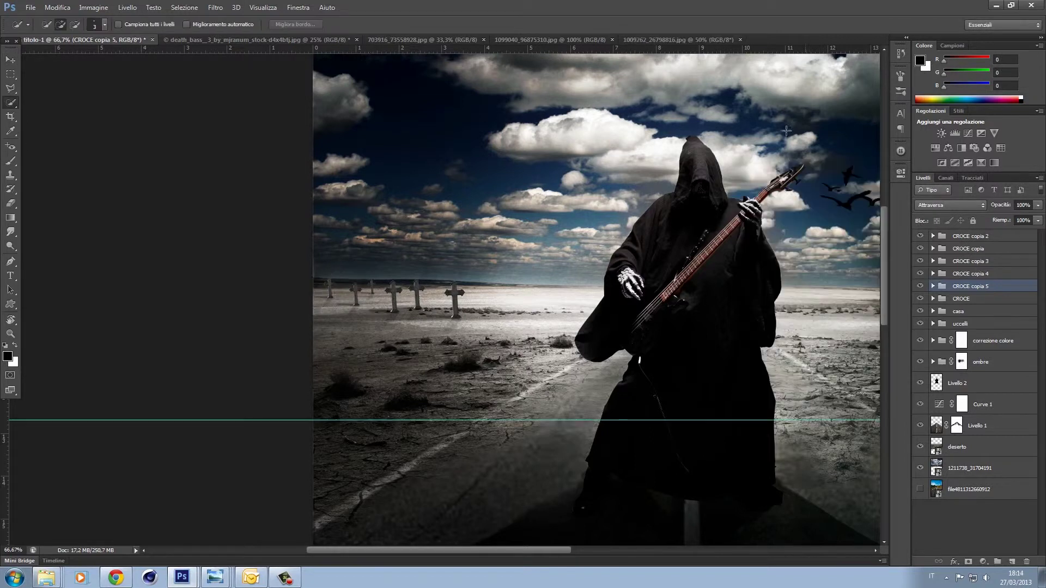
Copy the selected crow from 1009262_26798816.jpg and paste it into the titolo-1 composite
left_click(678, 39)
key("ctrl+c")
left_click(42, 41)
key("ctrl+v")
Scale the crow down and perch it on top of the largest cross
key("ctrl+t")
left_click_drag(314, 107, 809, 459)
left_click_drag(839, 478, 460, 271)
key("ctrl+plus")
key("ctrl+plus")
key("ctrl+plus")
key("ctrl+plus")
key("ctrl+plus")
left_click_drag(425, 164, 460, 340)
left_click_drag(329, 175, 437, 256)
left_click_drag(564, 336, 548, 296)
left_click_drag(423, 216, 443, 232)
key("Return")
Move the crow layer above the cross groups in the layer stack
left_click_drag(942, 294, 979, 235)
left_click(933, 236)
left_click(946, 295)
left_click(560, 284, "ctrl")
left_click_drag(943, 360, 962, 231)
left_click(932, 257)
Collect all the cross groups into one group named CROCI
left_click(967, 257)
left_click(966, 320, "ctrl")
left_click(967, 308, "ctrl")
left_click(974, 270, "ctrl")
left_click_drag(979, 275, 998, 561)
double_click(964, 257)
type("CROCI")
key("Return")
Load the crow's outline as a selection, contract it by 1 pixel, repeat the contraction and invert it to trim the fringe
left_click(957, 241)
left_click(937, 241, "ctrl")
left_click(184, 8)
left_click(343, 144)
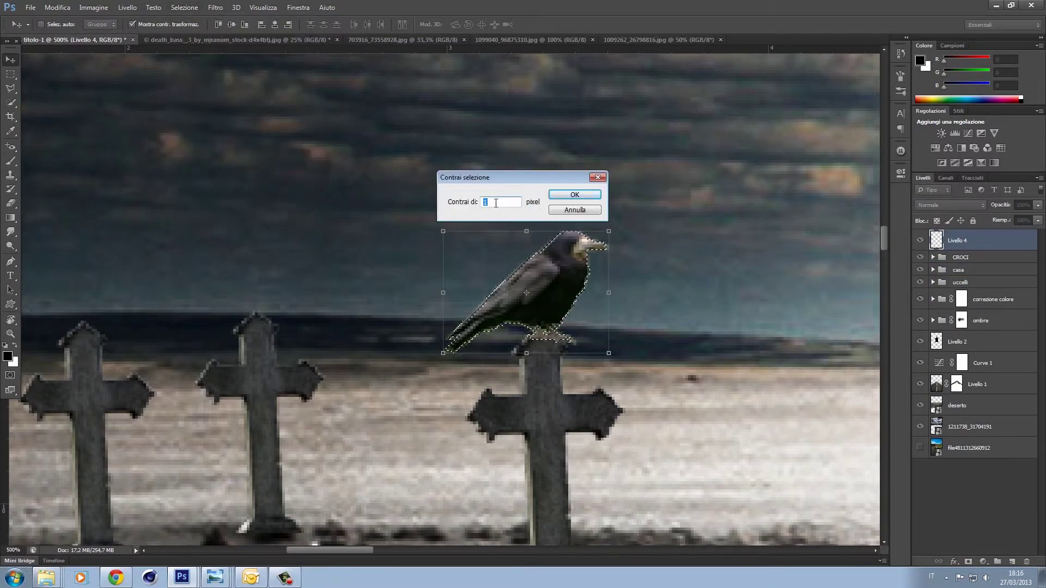
key("Return")
mouse_move(234, 128)
left_click(349, 158)
left_click(576, 195)
left_click(184, 8)
left_click(183, 53)
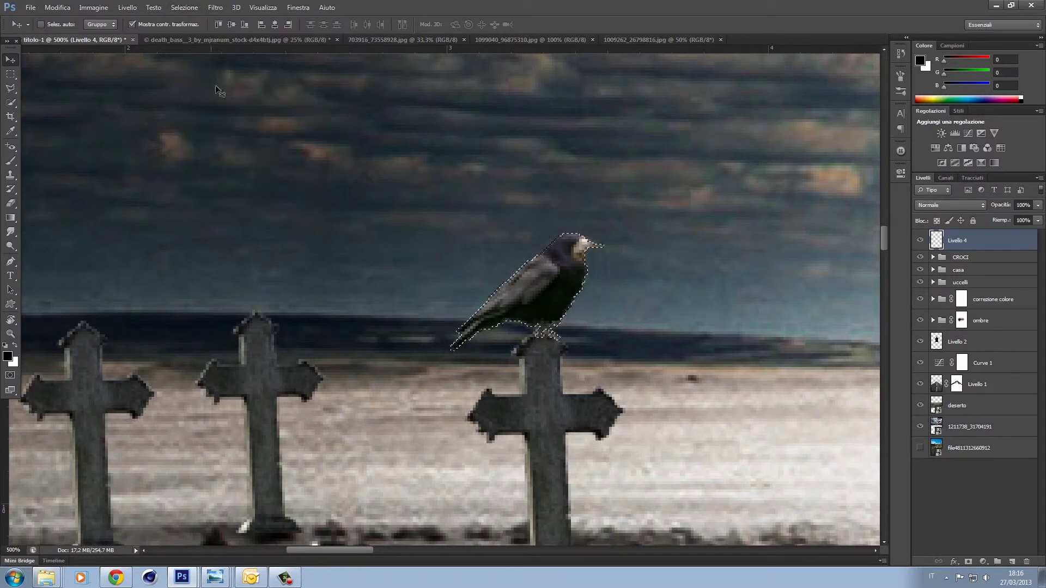
Add a Curves adjustment above the crow and darken it with a point at input 152, output 109
left_click(968, 133)
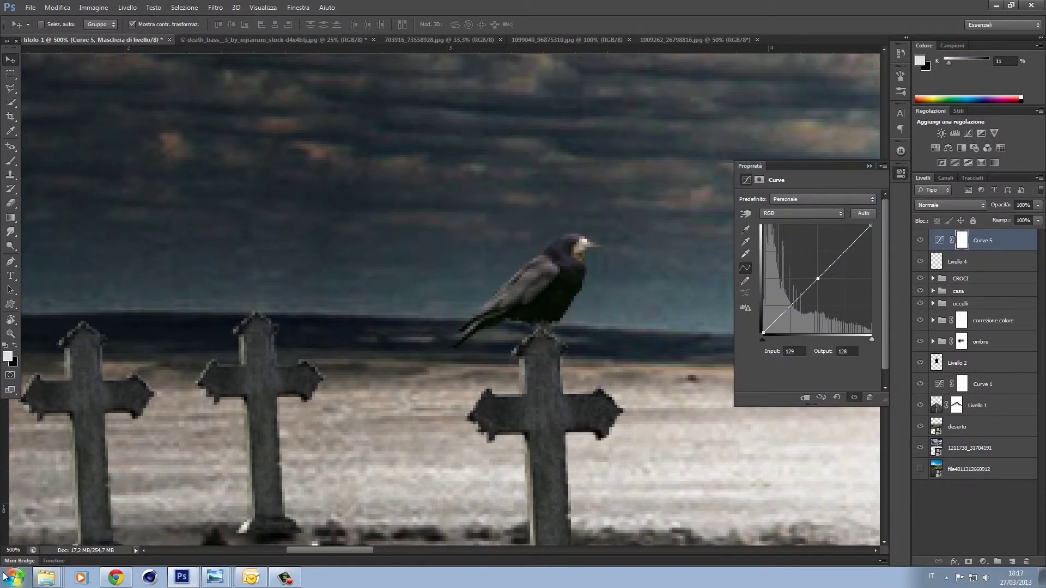
left_click(793, 351)
type("152")
key("Tab")
type("109")
key("Return")
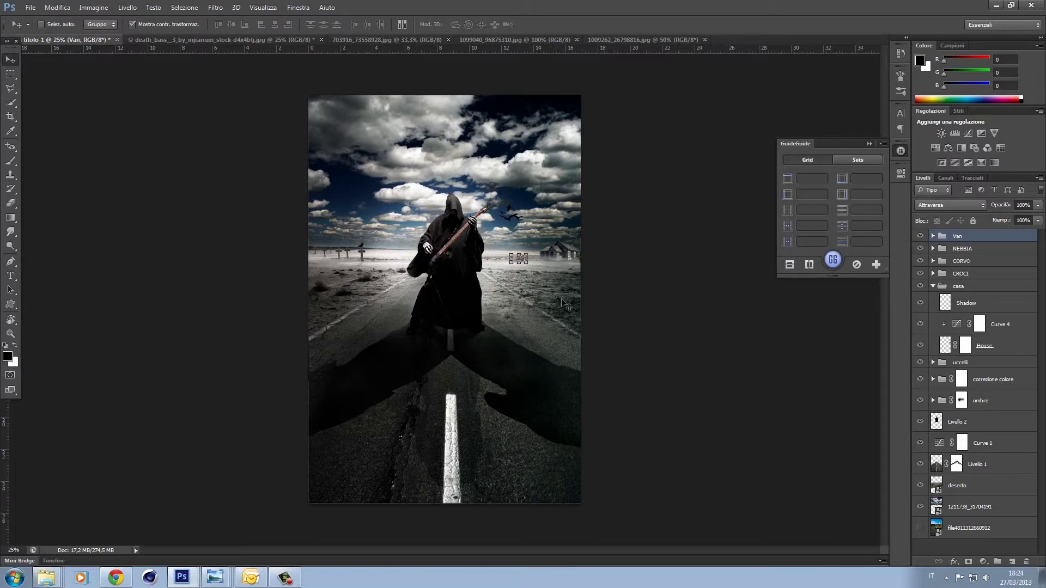
left_click(974, 287)
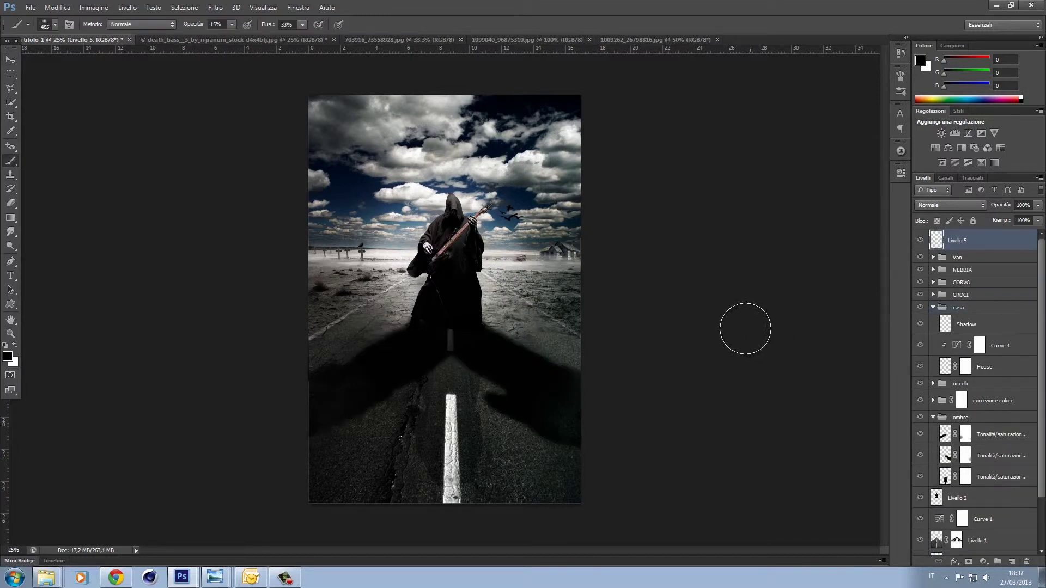
Fill the new empty layer Livello 5 with white
left_click(11, 217)
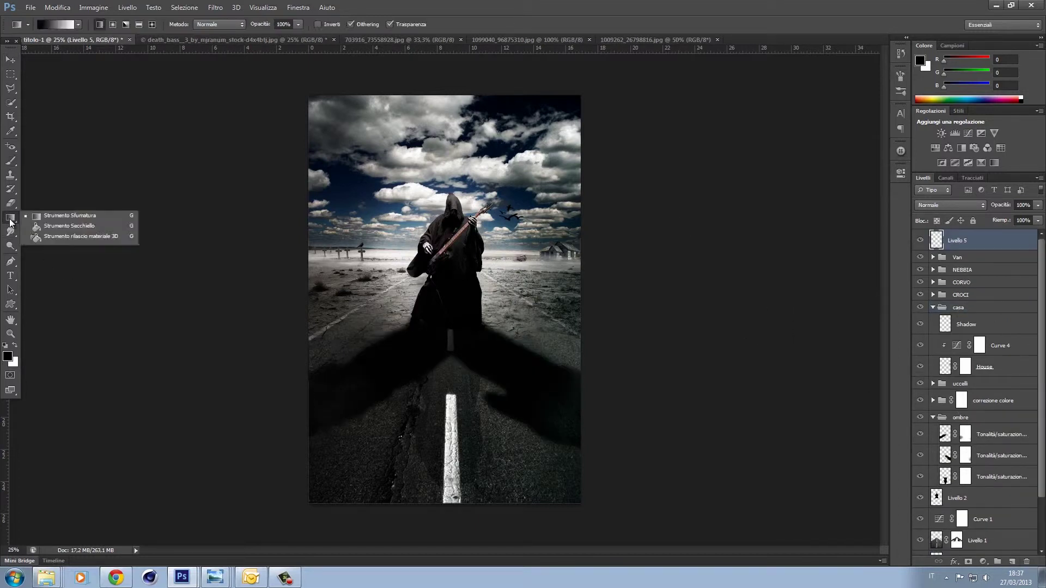
left_click(54, 225)
key("x")
key("alt+BackSpace")
Render Clouds on Livello 5 with the default black and white colours, and apply Difference Clouds over them
key("d")
left_click(215, 7)
mouse_move(272, 158)
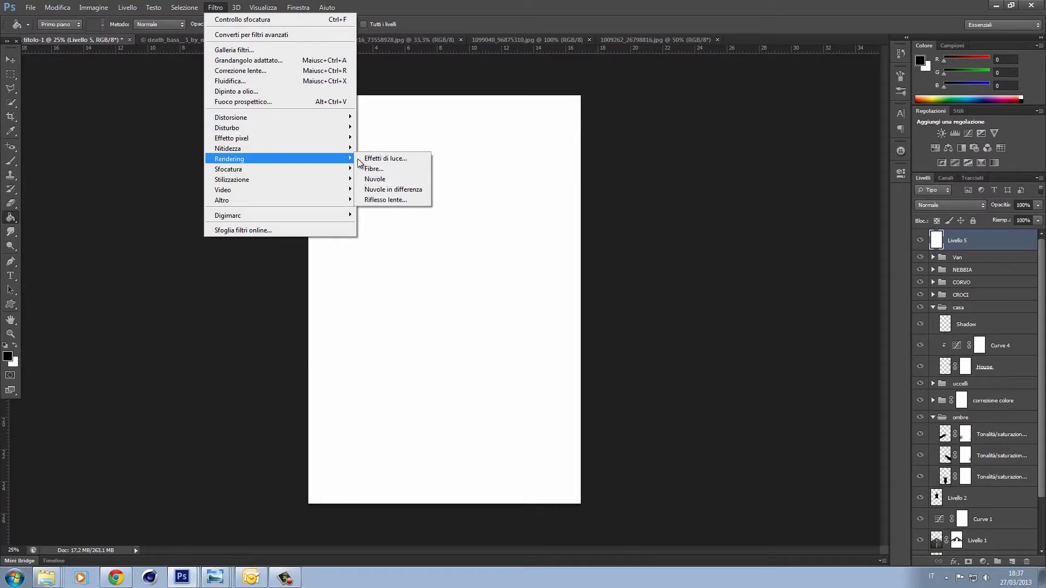
left_click(375, 178)
left_click(215, 7)
left_click(393, 189)
Lower the white point in a Curves adjustment until the clouds become thin black cracks, and blend the merged layer in Multiply mode
left_click(968, 133)
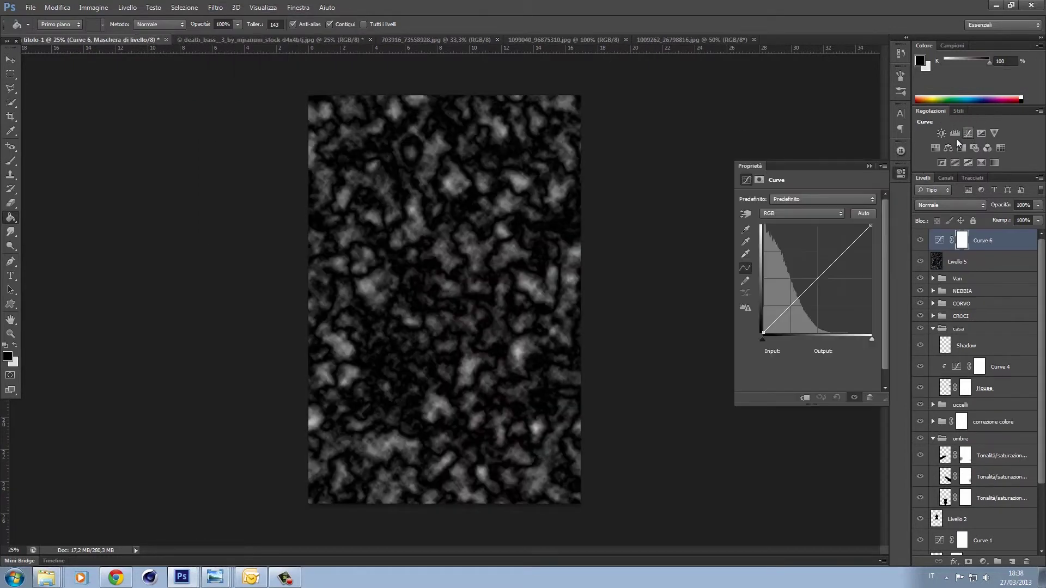
left_click_drag(873, 341, 773, 386)
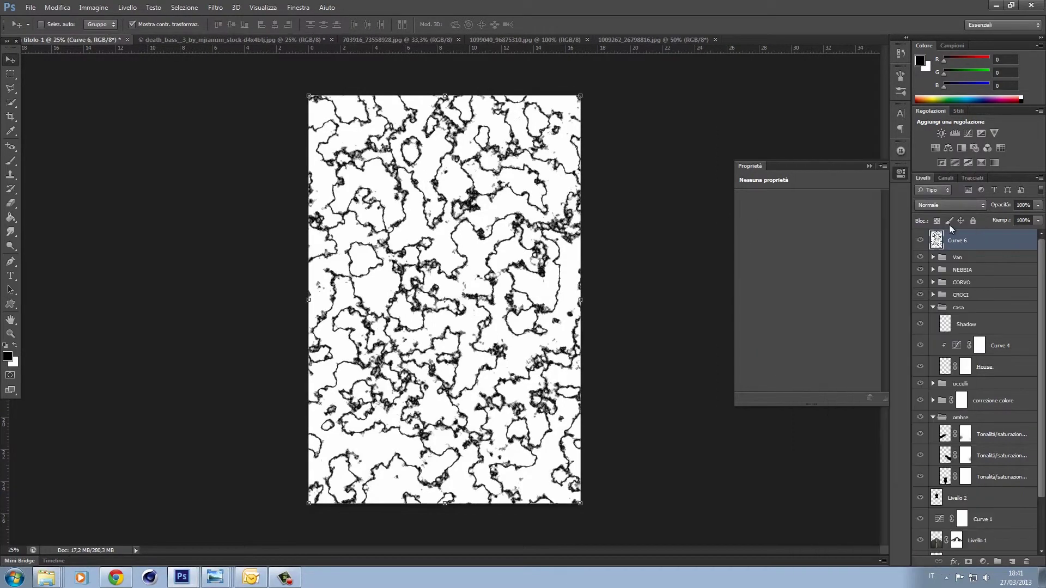
key("alt+shift+m")
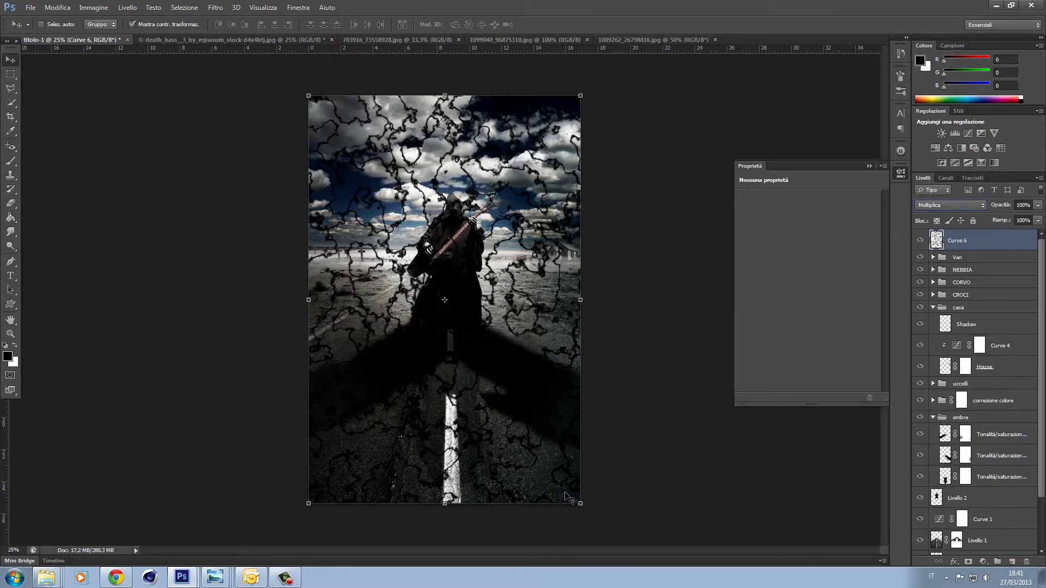
Transform the crack layer in perspective, widening its lower edge and flattening it onto the road surface
right_click(482, 175)
key("Escape")
key("ctrl+t")
right_click(489, 244)
left_click(528, 315)
left_click_drag(581, 504, 747, 504)
left_click_drag(465, 465, 472, 297)
left_click_drag(588, 254, 516, 284)
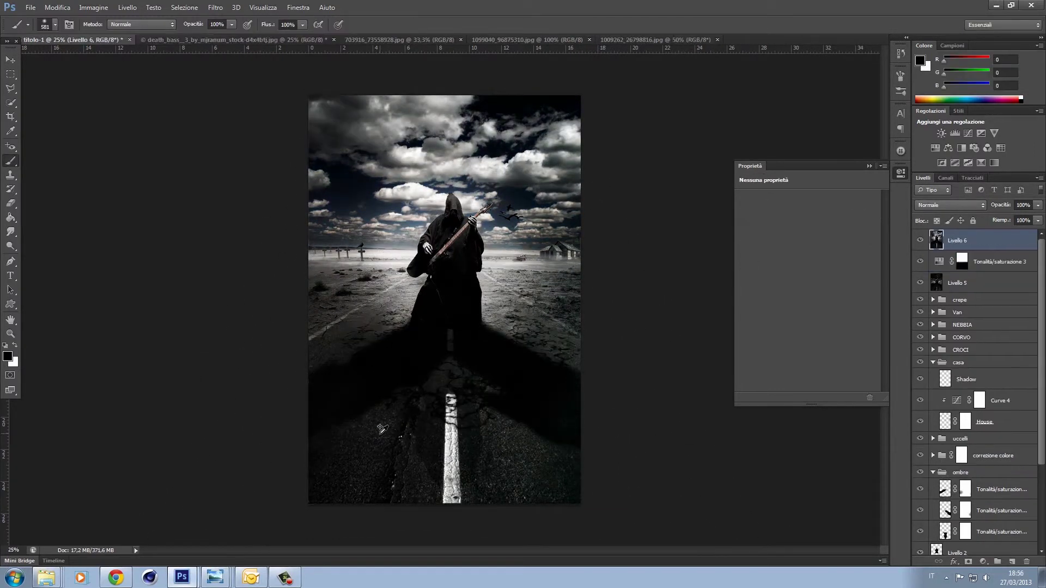
Apply a Gaussian Blur with an 18.2 pixel radius to the merged image copy Livello 6
left_click(215, 7)
mouse_move(235, 162)
left_click(393, 210)
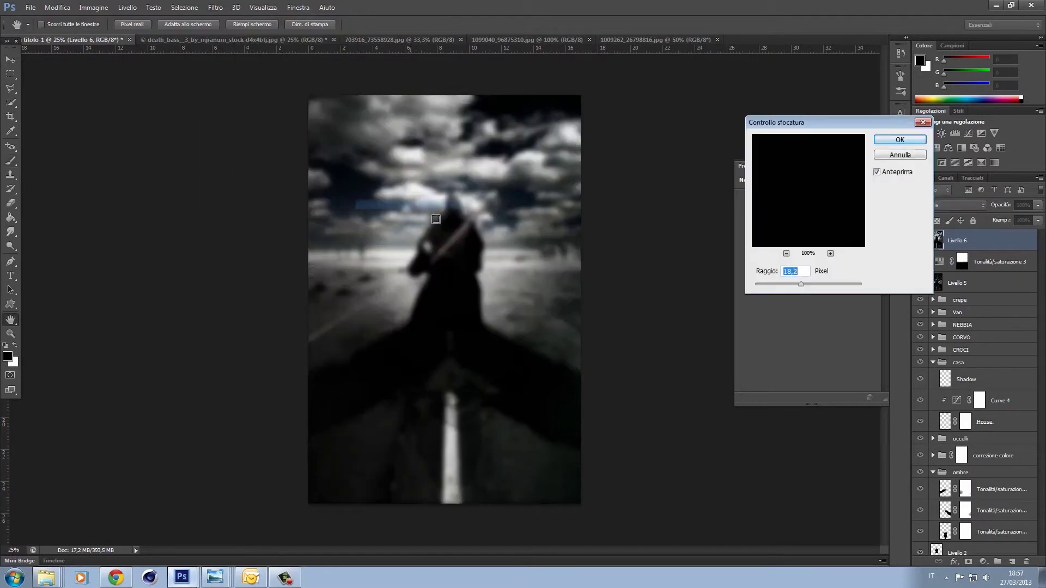
left_click(890, 143)
Set the blend mode of the blurred layer Livello 6 to Soft Light (Luce soffusa)
key("b")
left_click(951, 205)
left_click(951, 353)
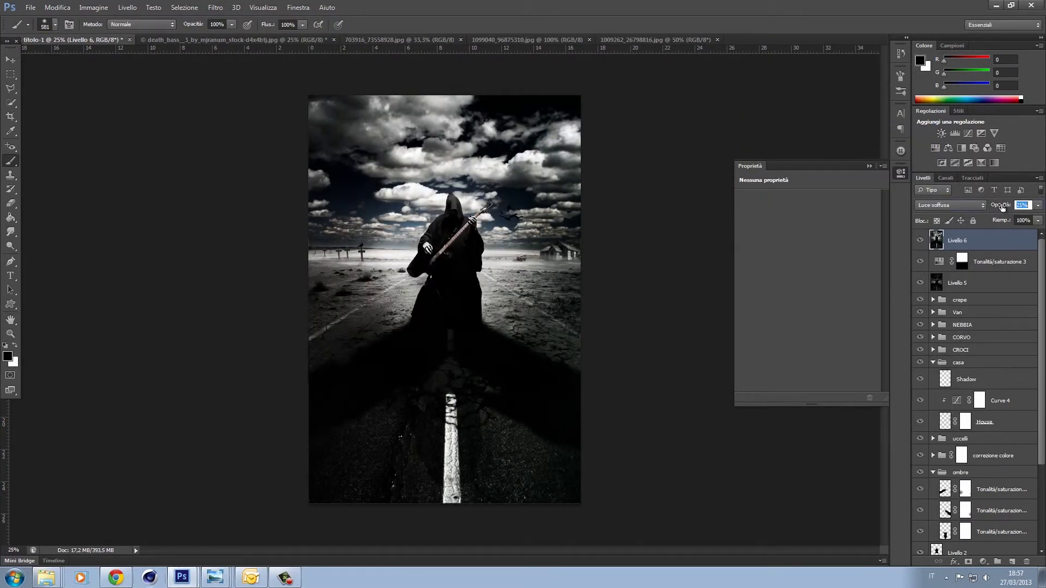